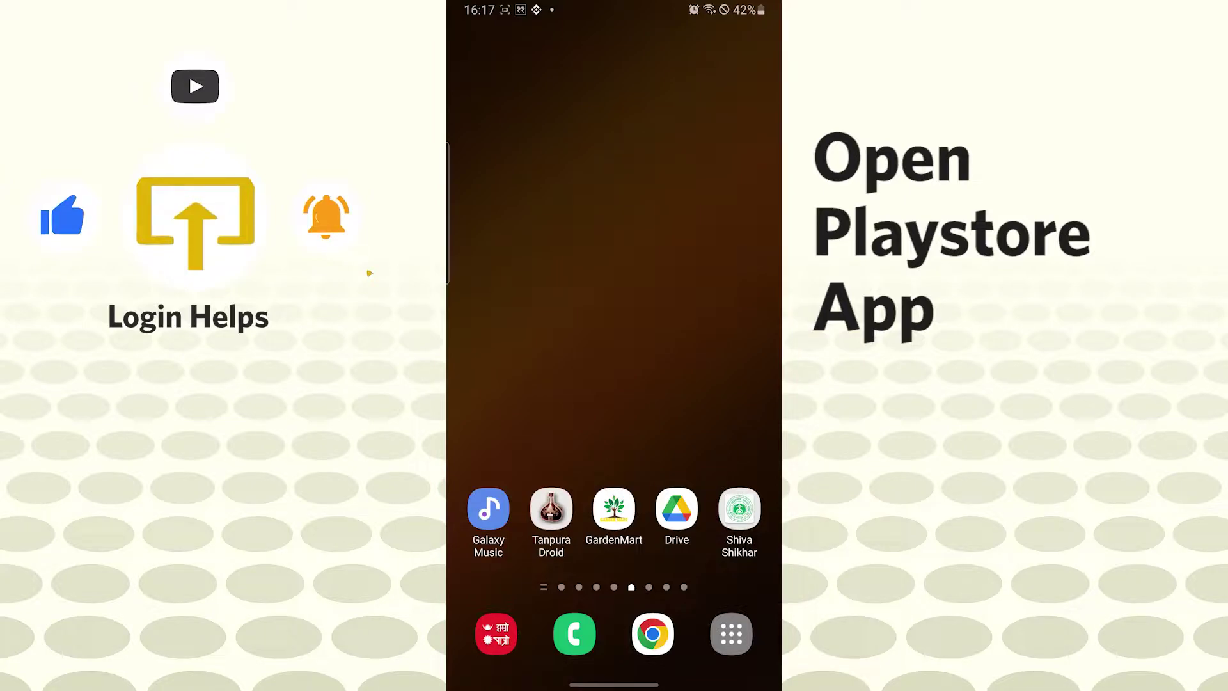
# - Search the Play Store for 'starapp' and open the StarMaker: Sing and Play page
pyautogui.click(731, 633)
pyautogui.click(551, 121)
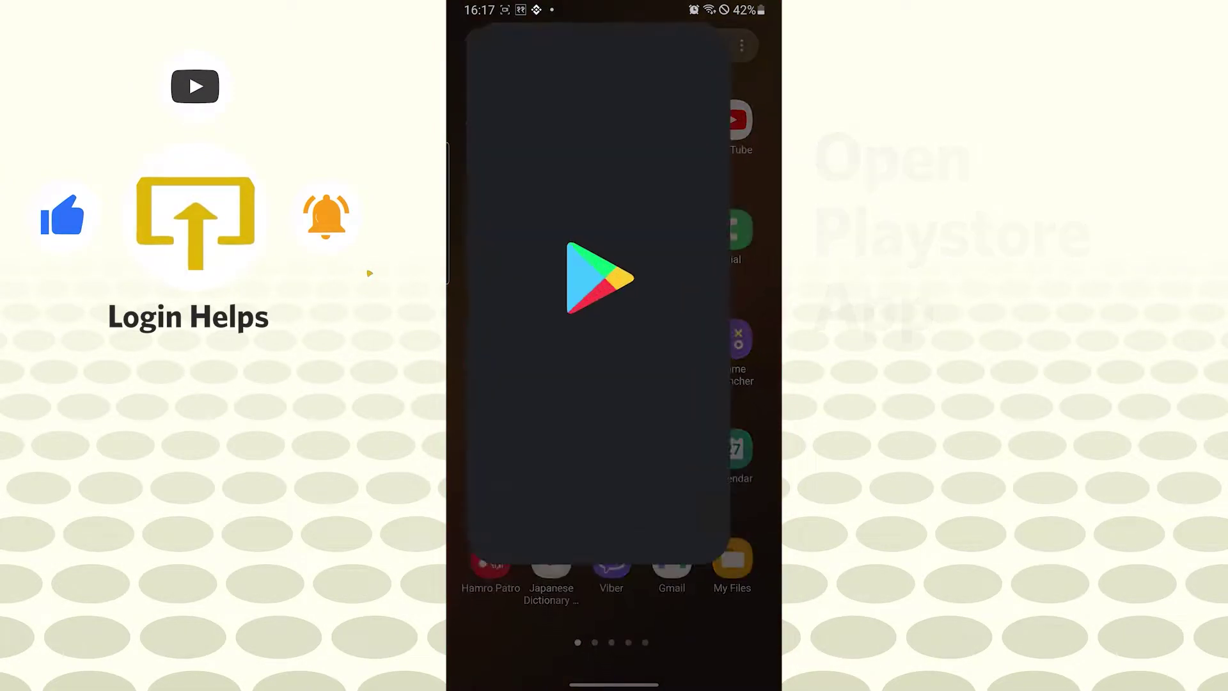
pyautogui.click(643, 42)
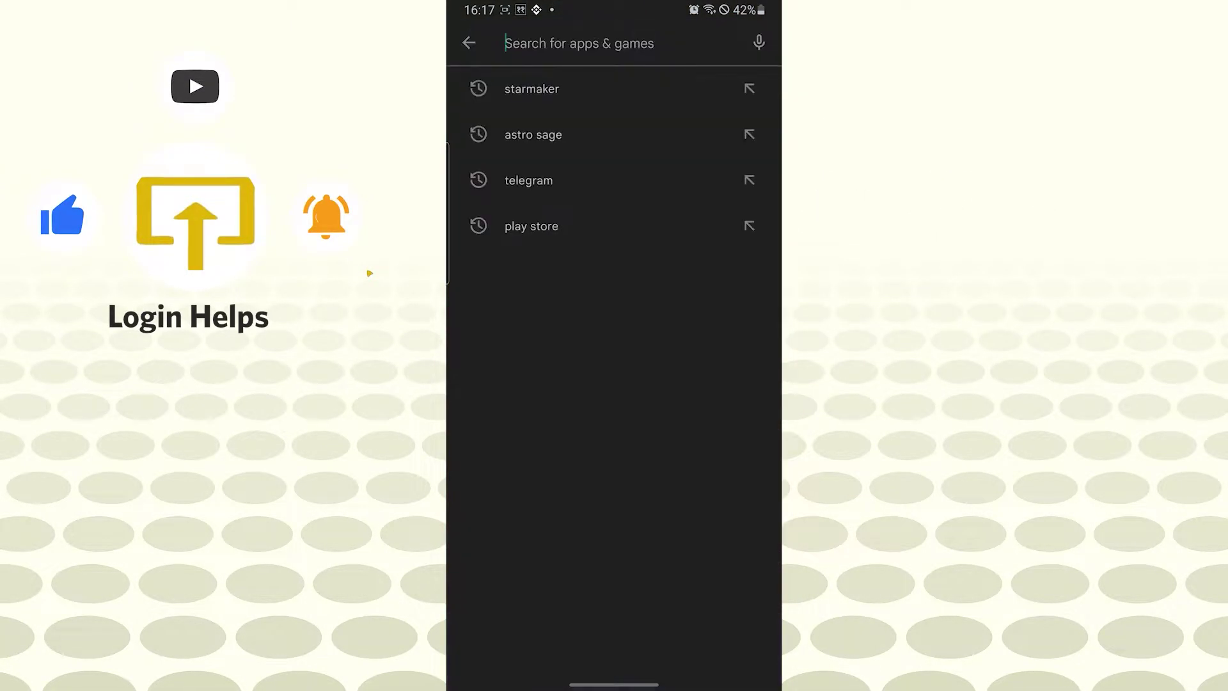
pyautogui.write('star')
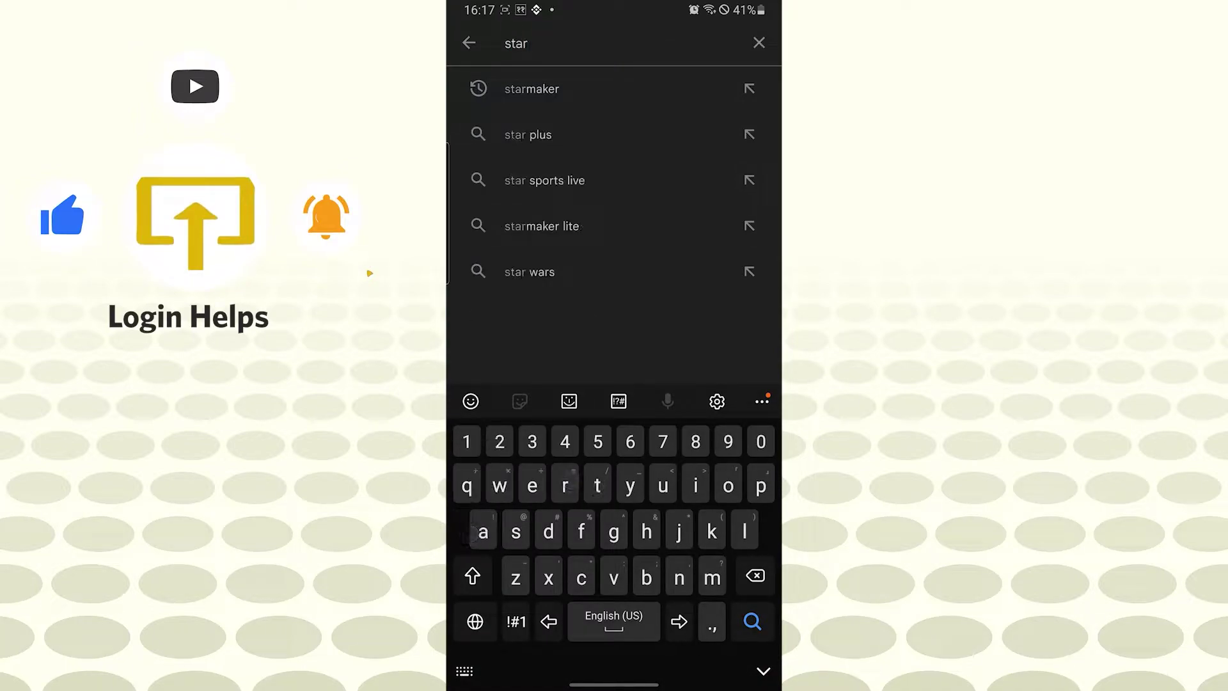
pyautogui.write('app')
pyautogui.click(590, 90)
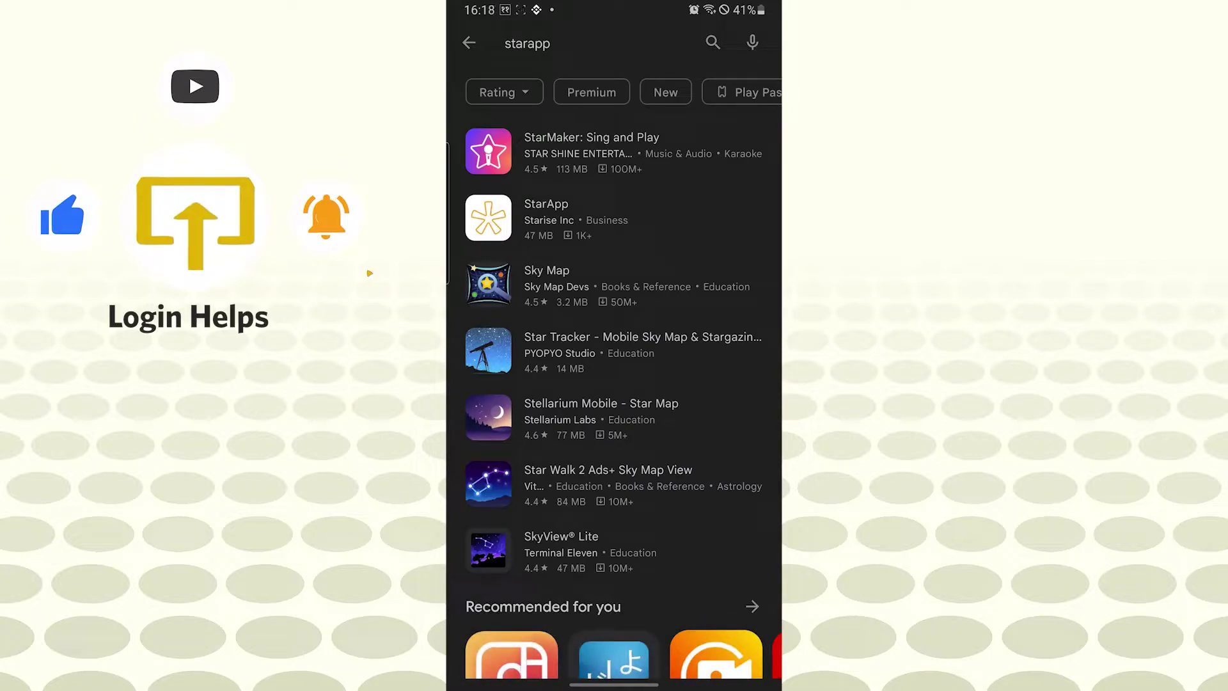
pyautogui.click(591, 153)
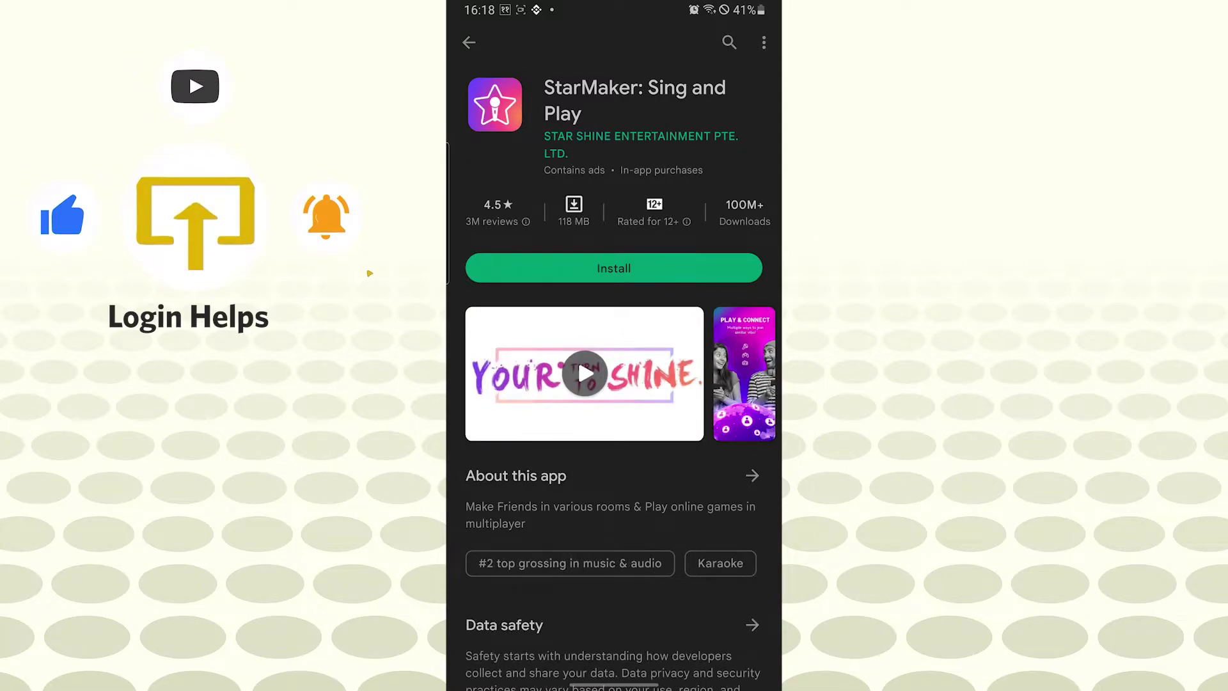
# - Install StarMaker: Sing and Play and launch it once installation finishes
pyautogui.click(613, 268)
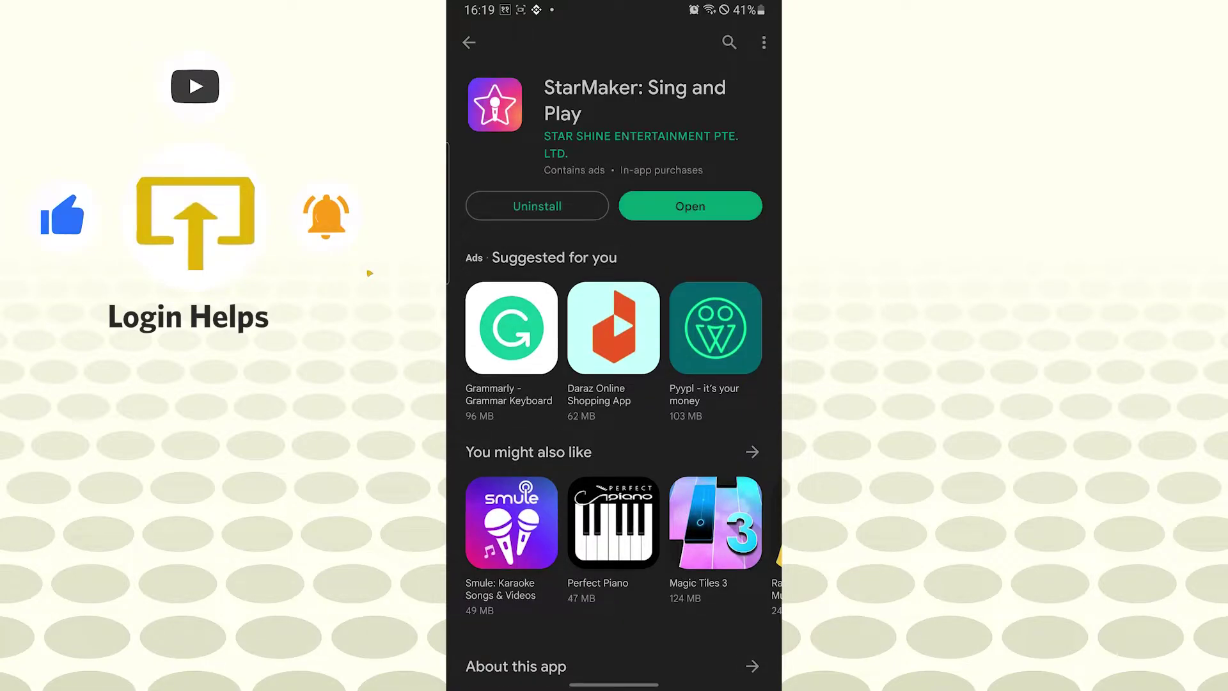
pyautogui.click(690, 205)
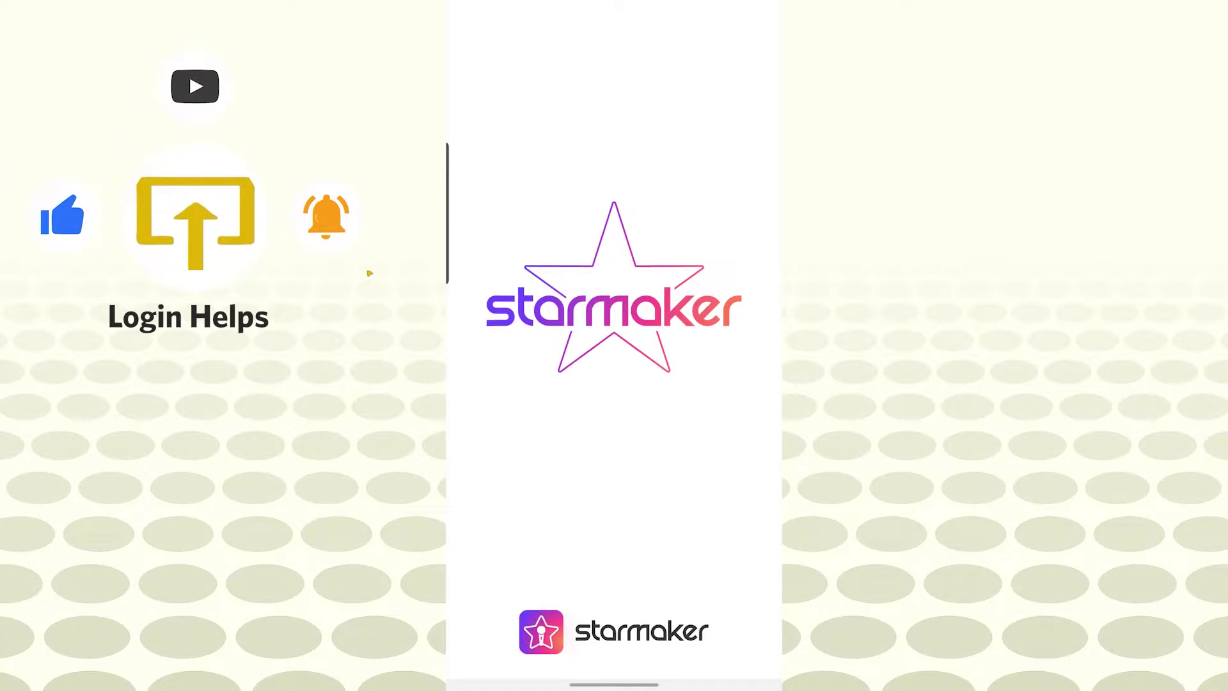
pyautogui.scroll(-2, 619, 341)
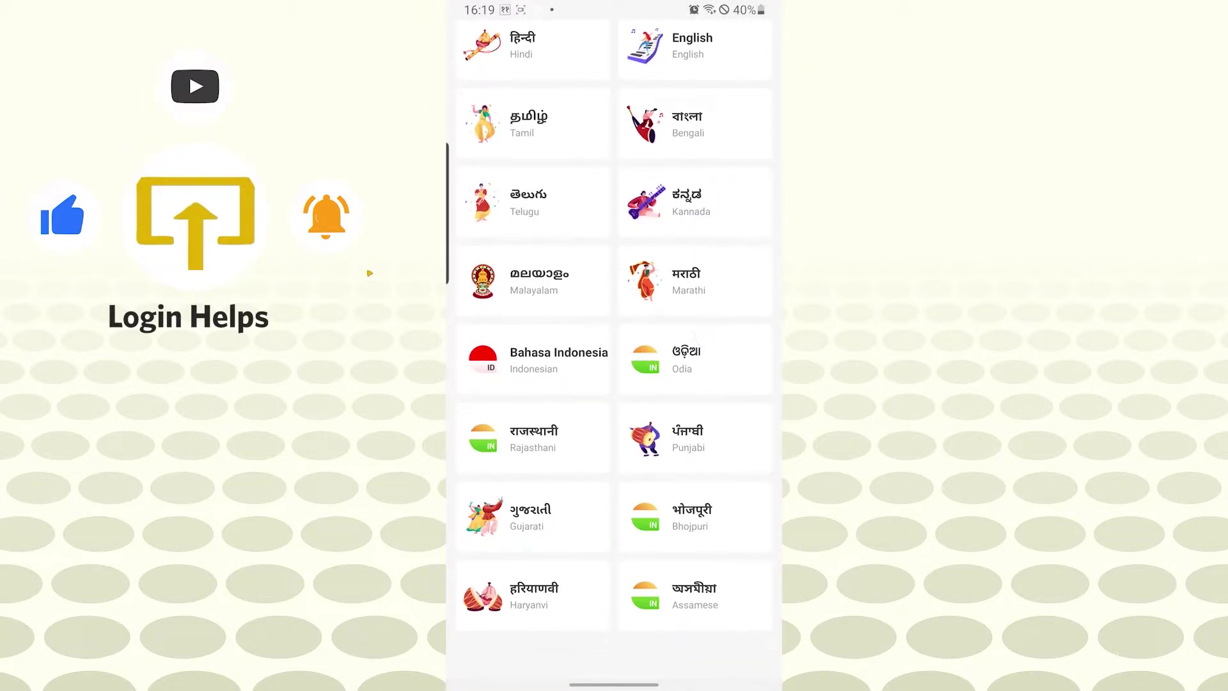
pyautogui.scroll(2, 614, 346)
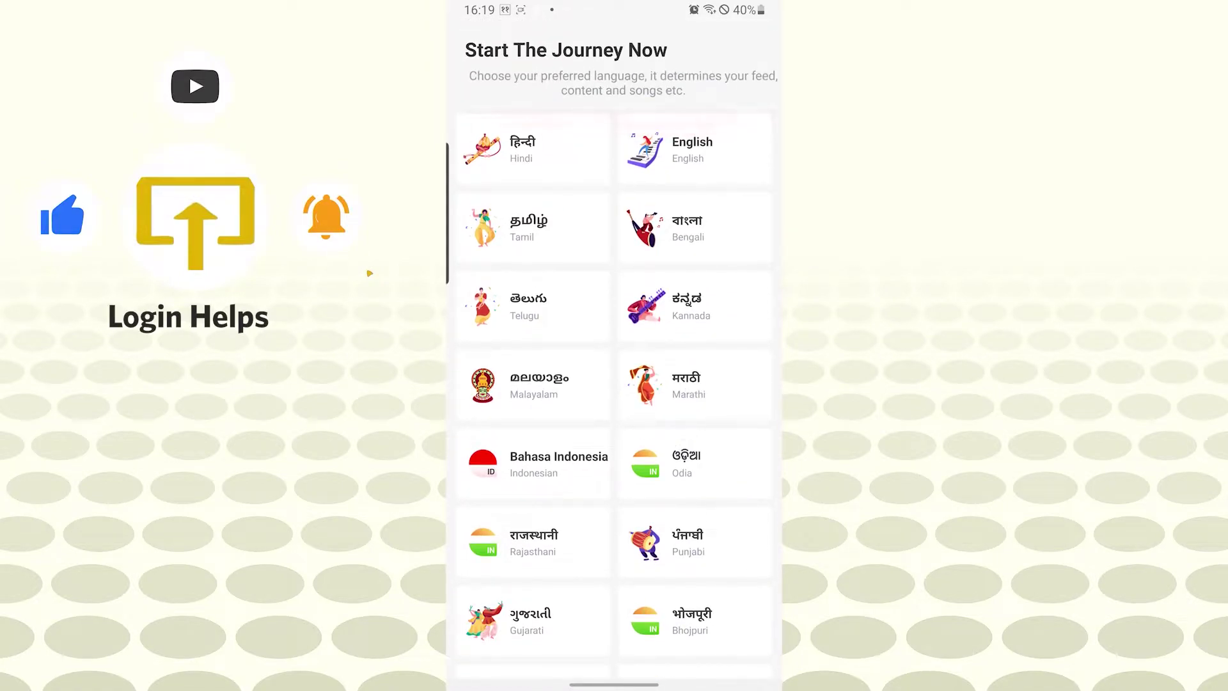
# - Choose English, dismiss the login prompt, and browse the Hot and Bollywood song tabs
pyautogui.click(695, 149)
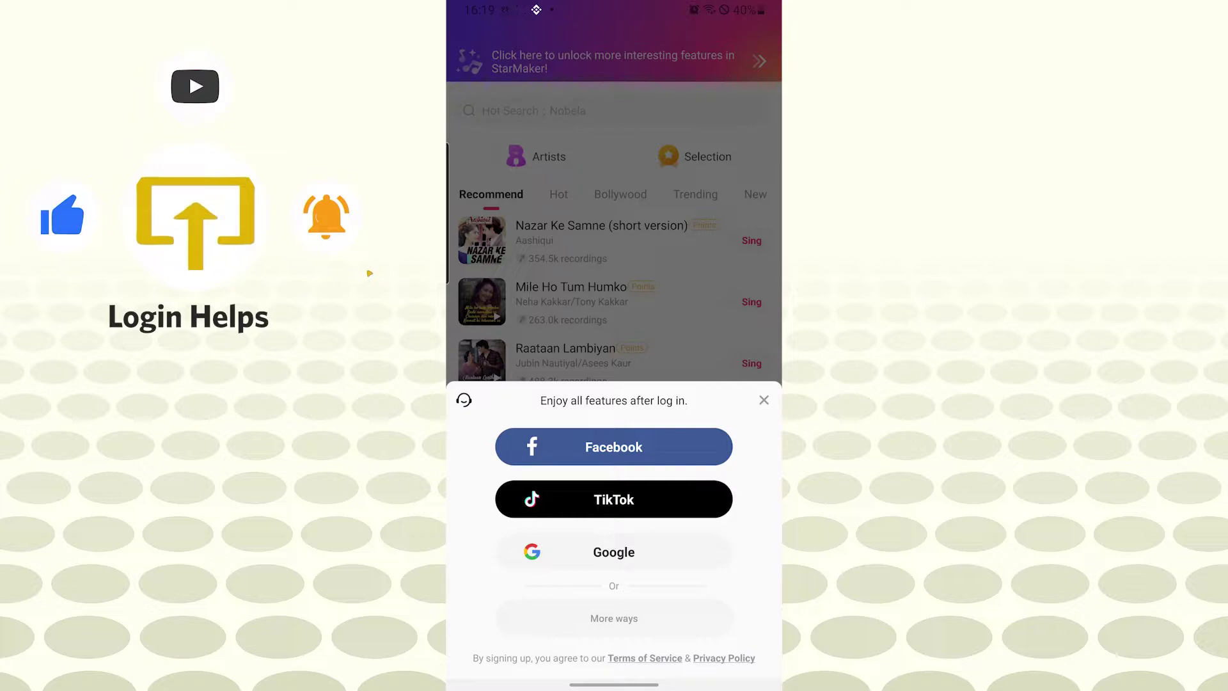
pyautogui.click(733, 301)
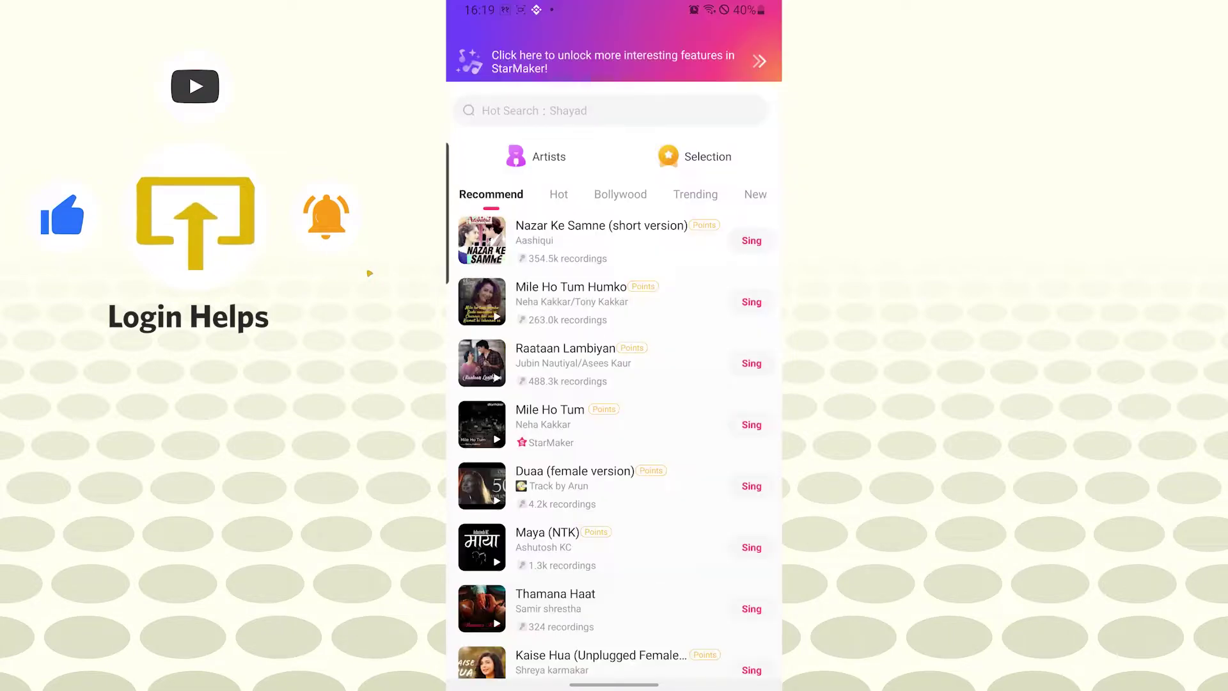
pyautogui.scroll(-5, 718, 307)
pyautogui.scroll(10, 719, 391)
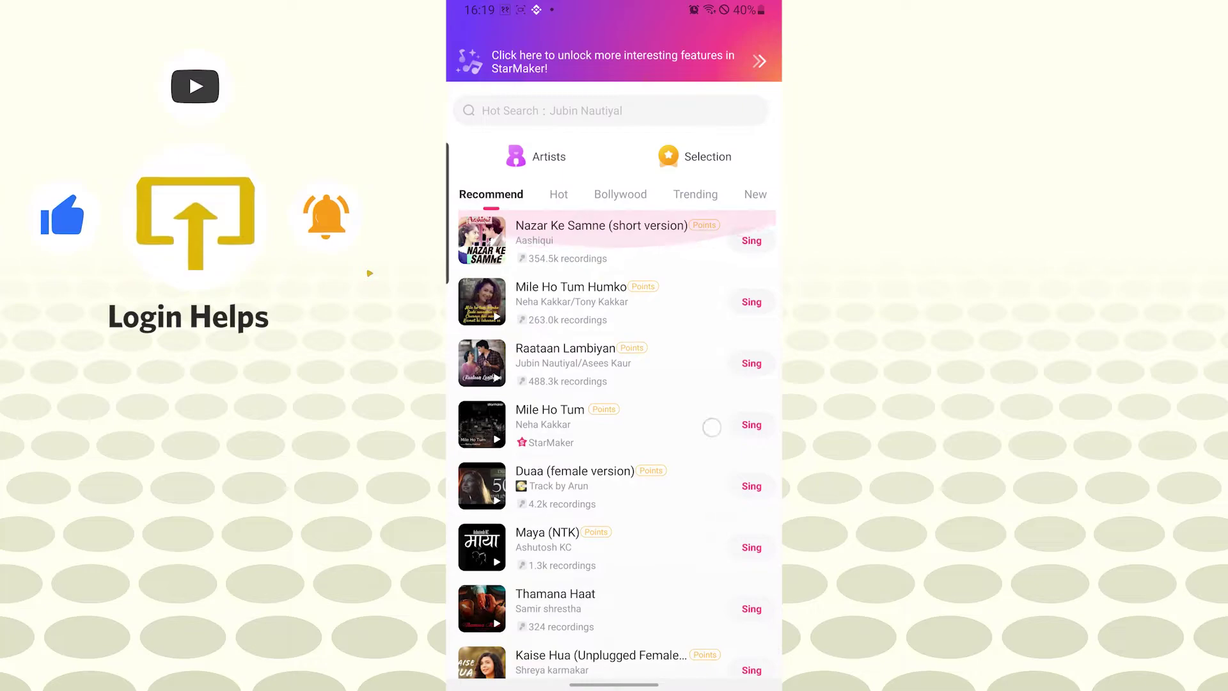
pyautogui.scroll(10, 672, 541)
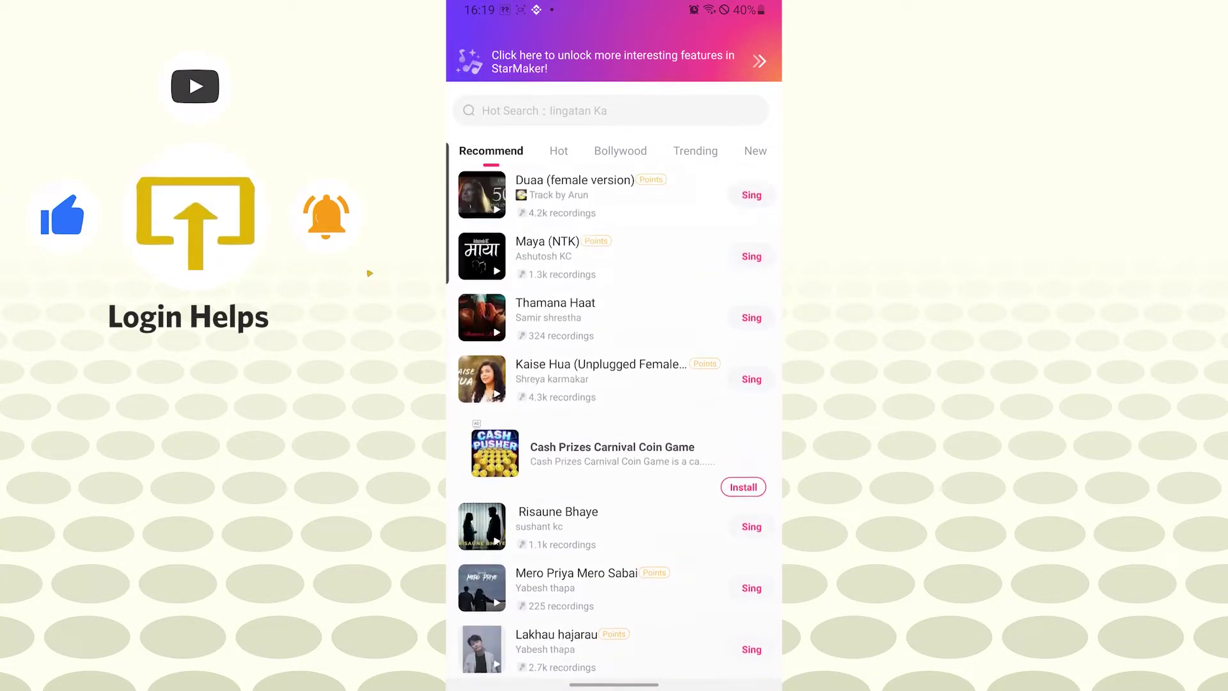
pyautogui.click(558, 194)
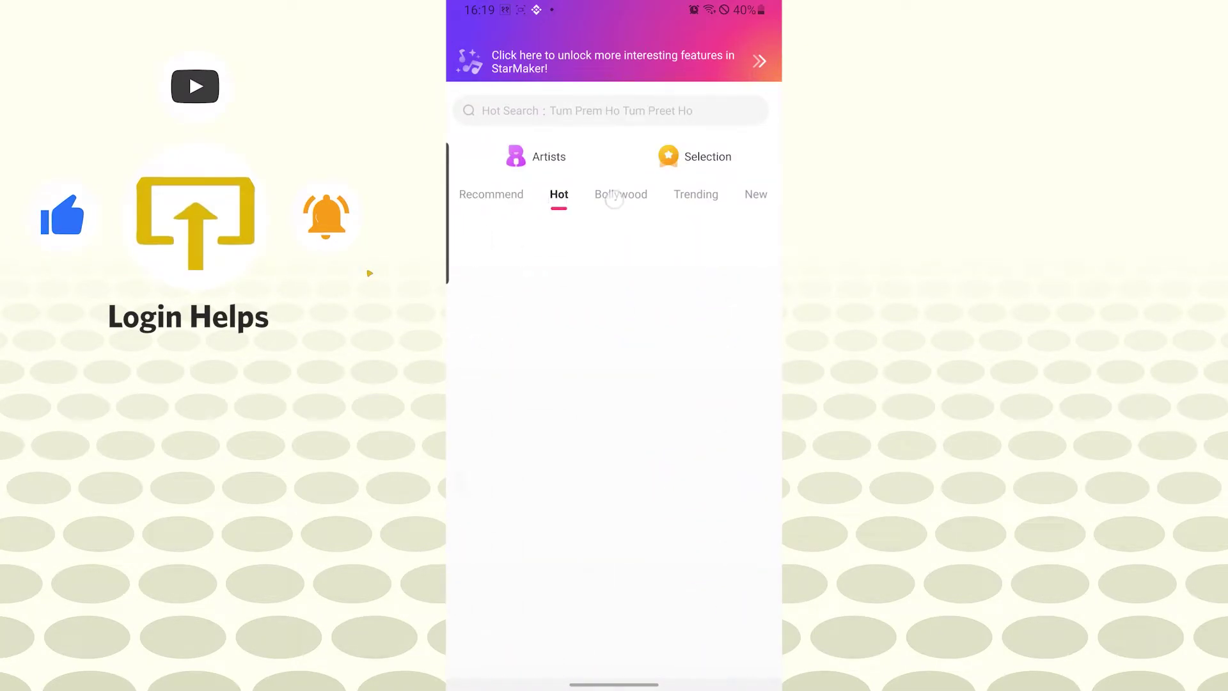
pyautogui.click(621, 194)
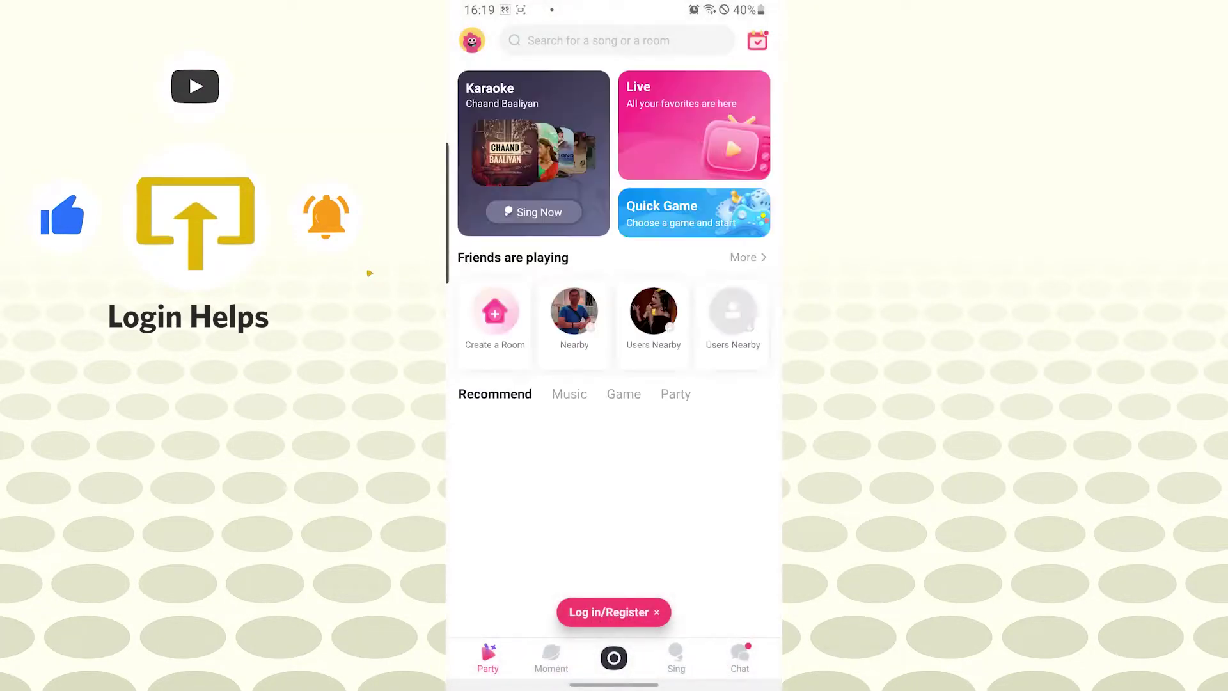
pyautogui.scroll(-3, 614, 384)
pyautogui.scroll(3, 614, 383)
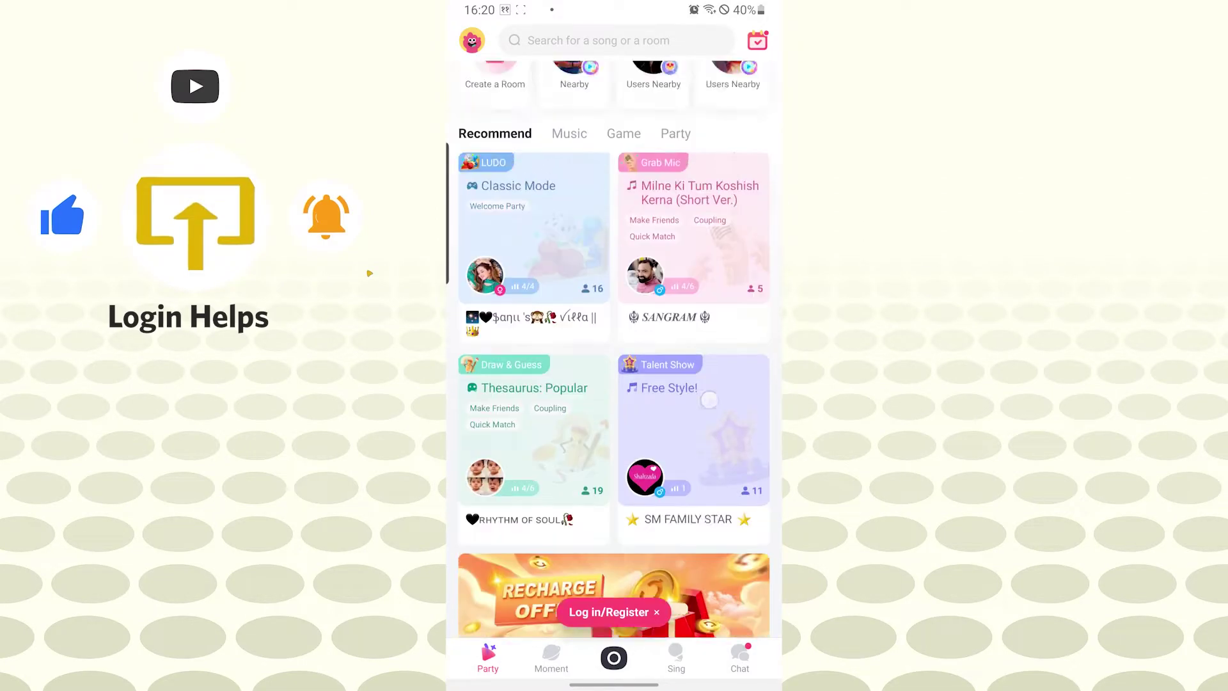
pyautogui.scroll(-5, 614, 365)
pyautogui.scroll(5, 614, 364)
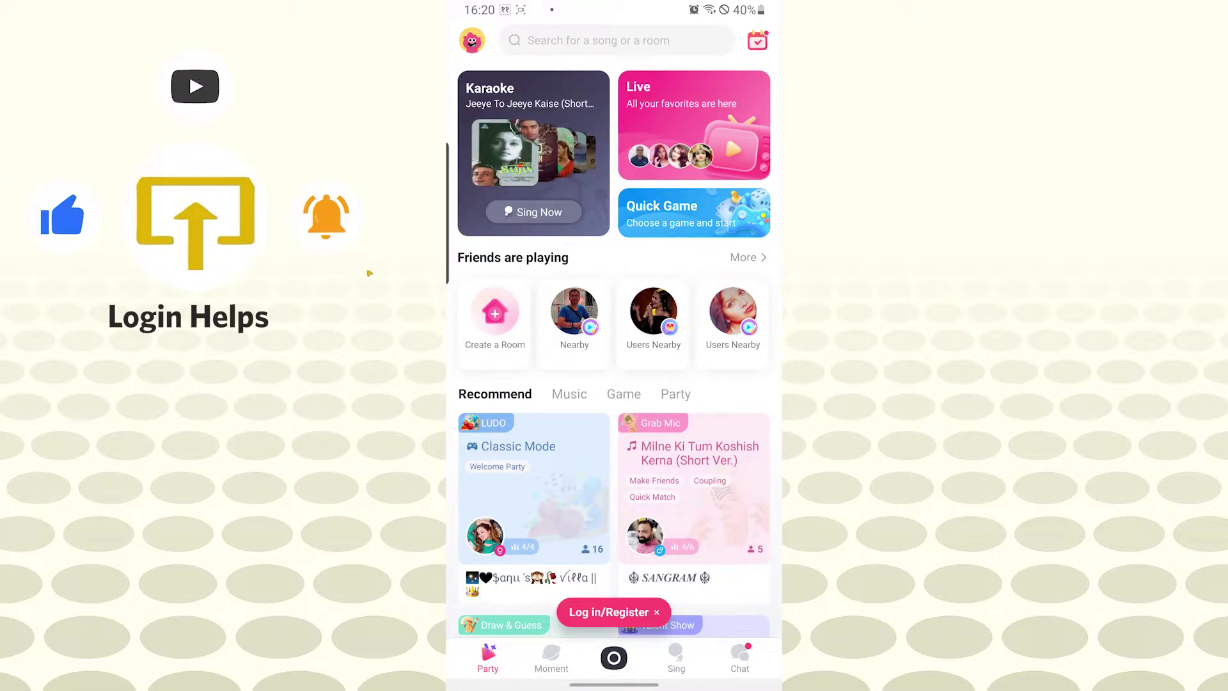
pyautogui.click(609, 610)
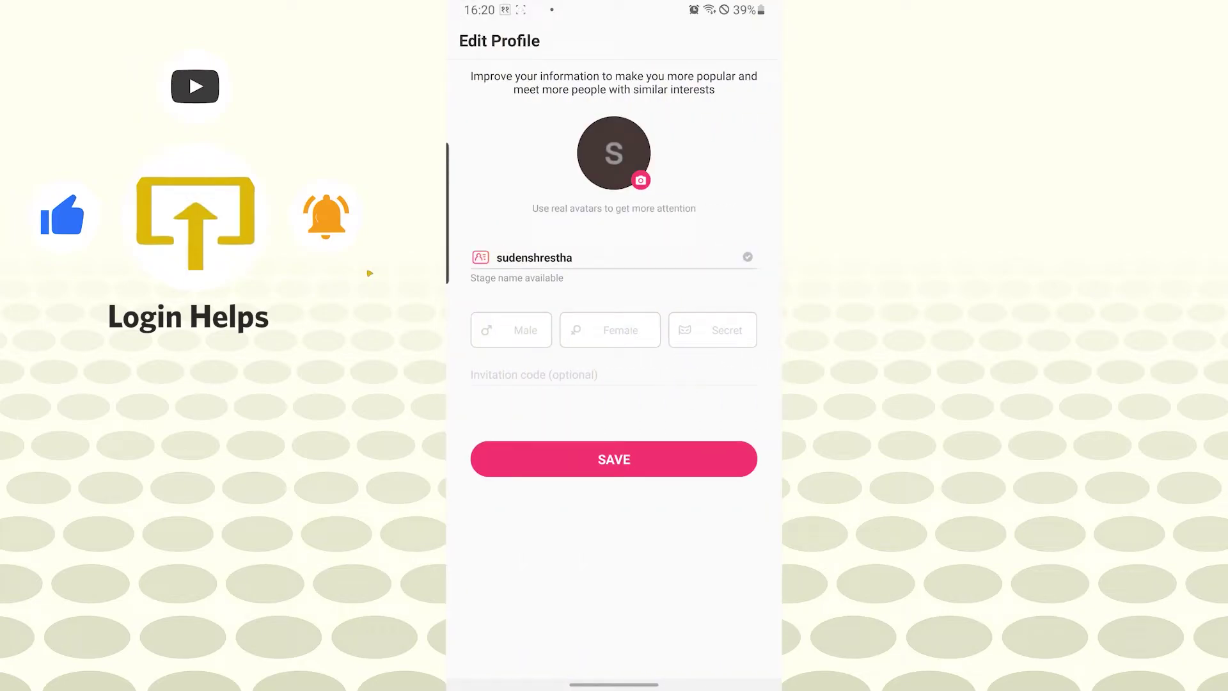
# - Roll the birthday picker to February 2 and save it
pyautogui.click(575, 257)
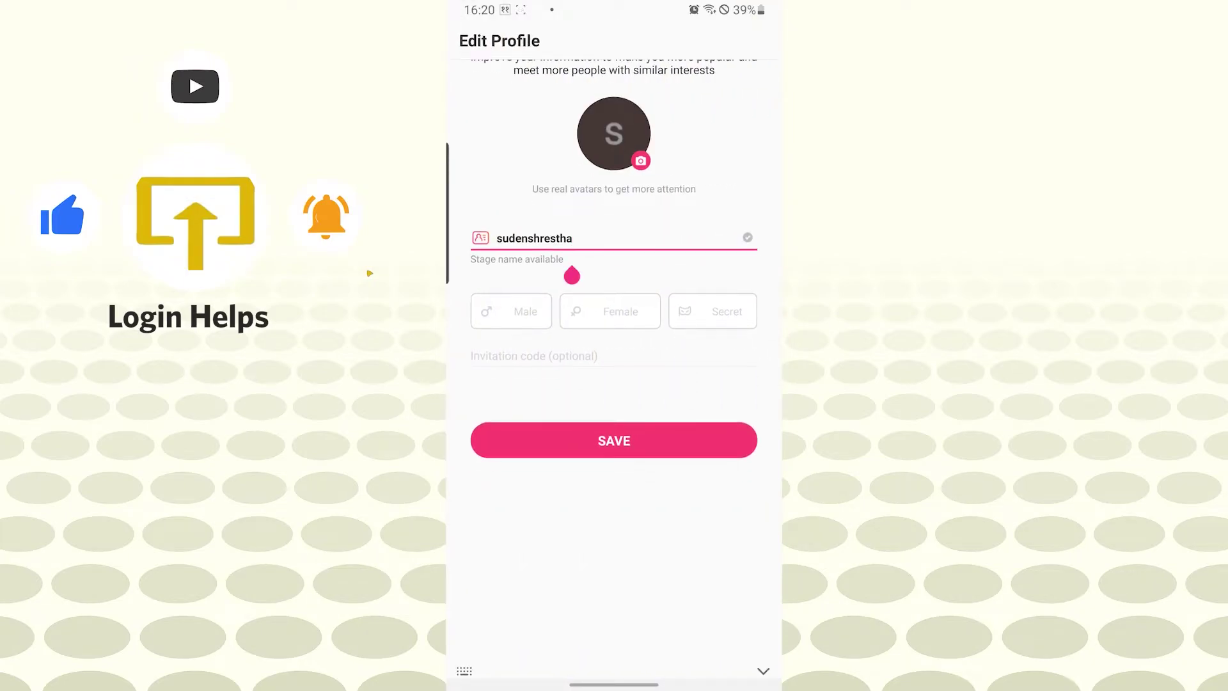
pyautogui.press('Escape')
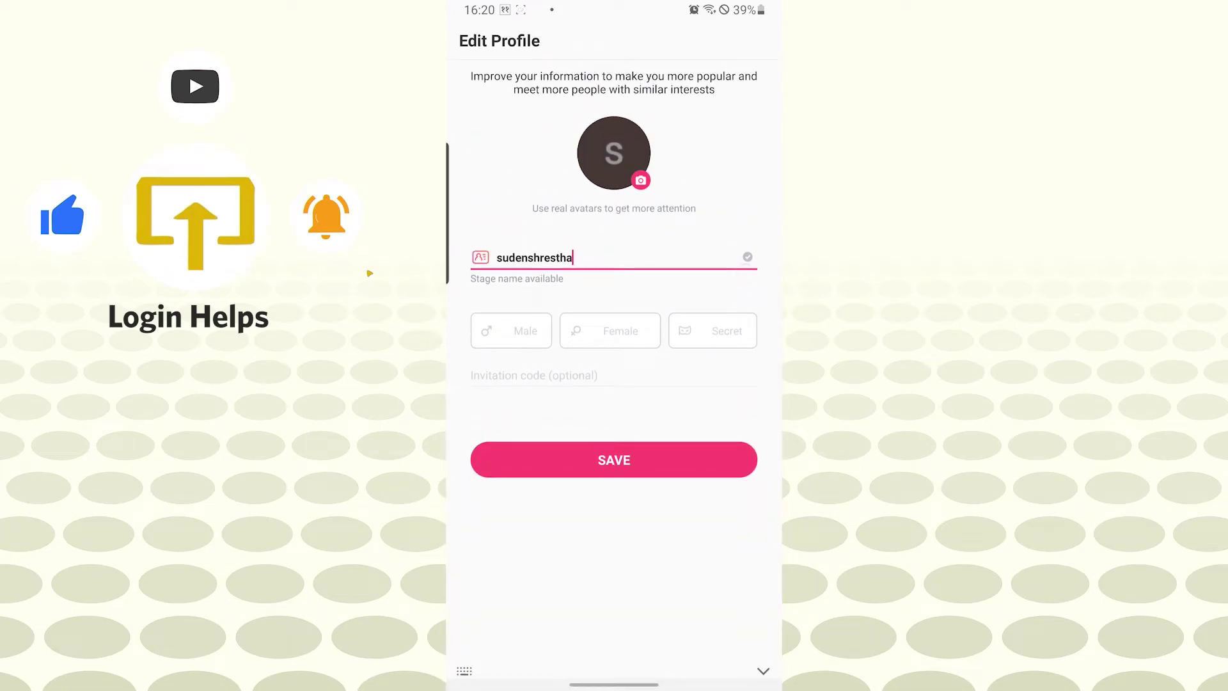
pyautogui.scroll(8, 675, 213)
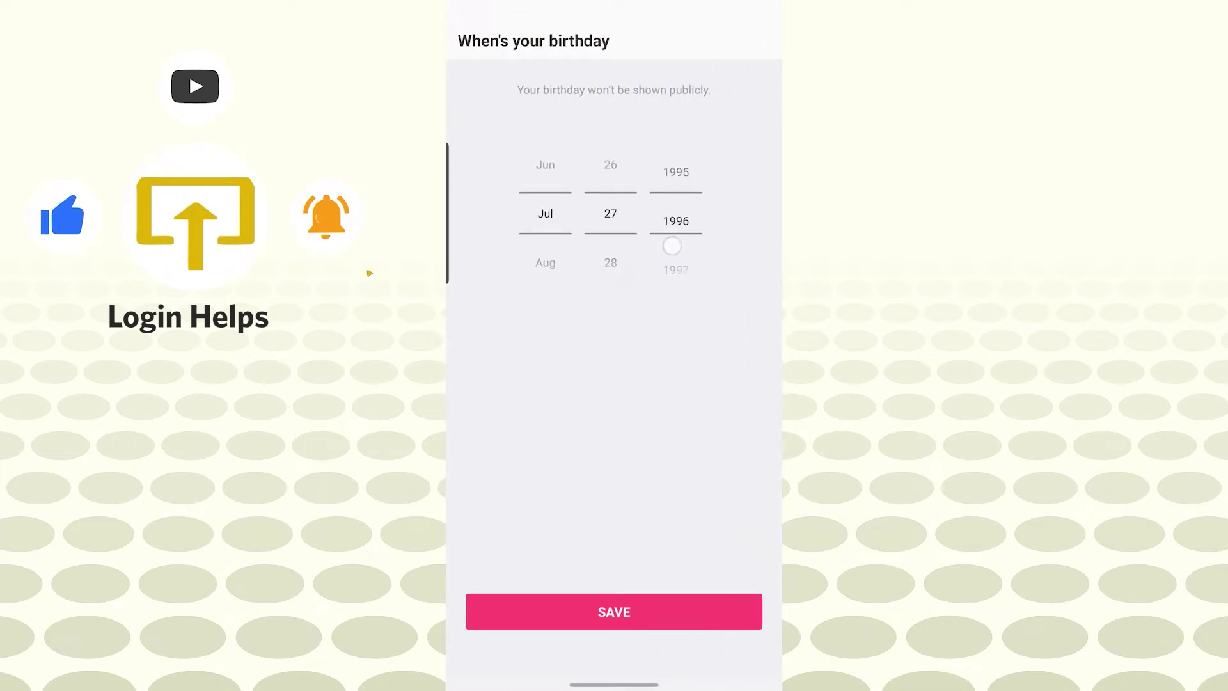
pyautogui.moveTo(566, 288); pyautogui.dragTo(547, 512)
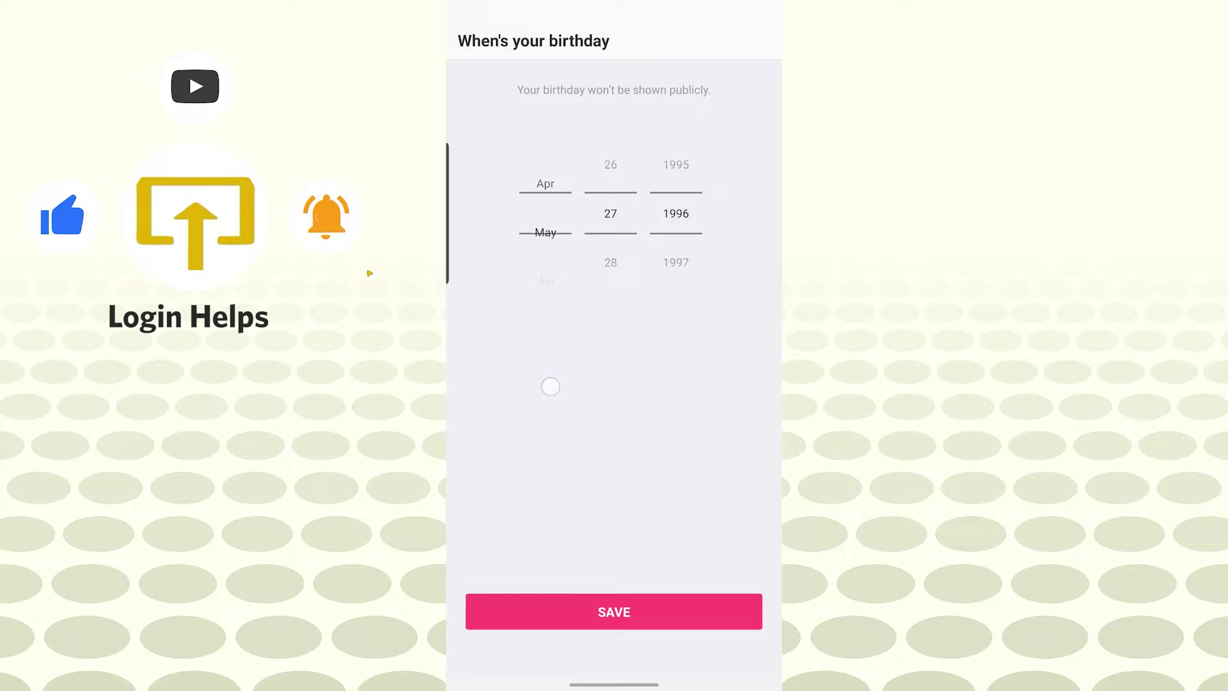
pyautogui.moveTo(594, 438); pyautogui.dragTo(596, 518)
pyautogui.click(644, 616)
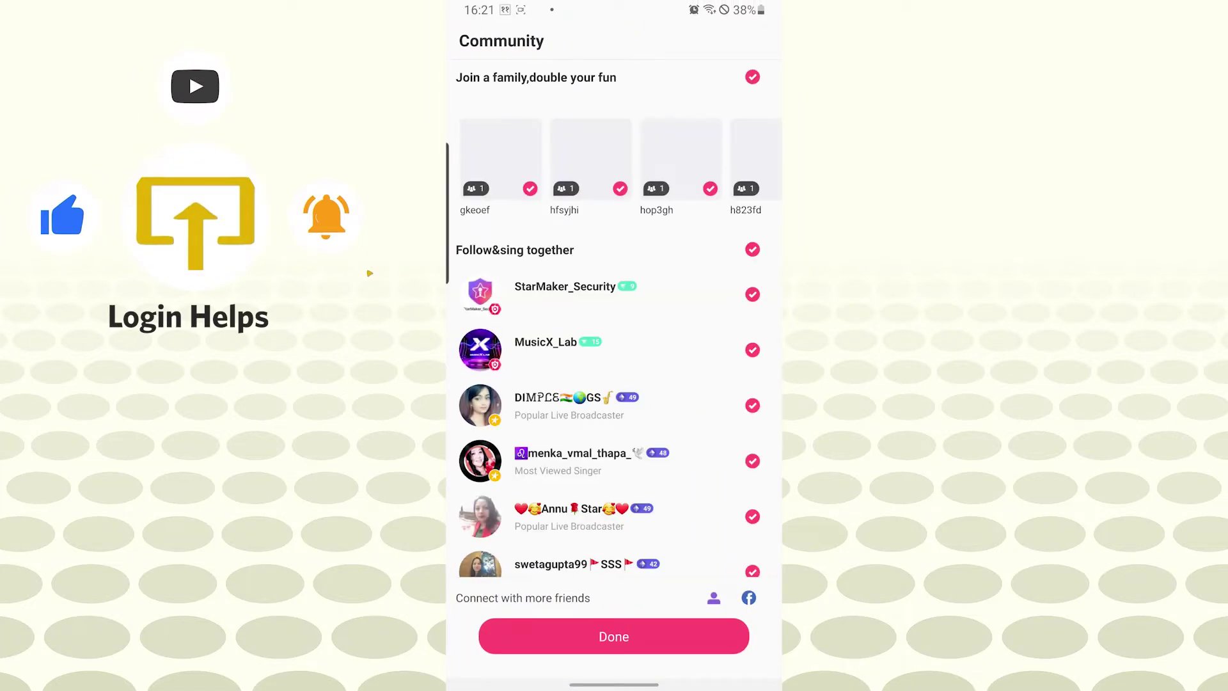
# - Finish the community suggestions and open your profile in the Edit Profile page
pyautogui.click(668, 640)
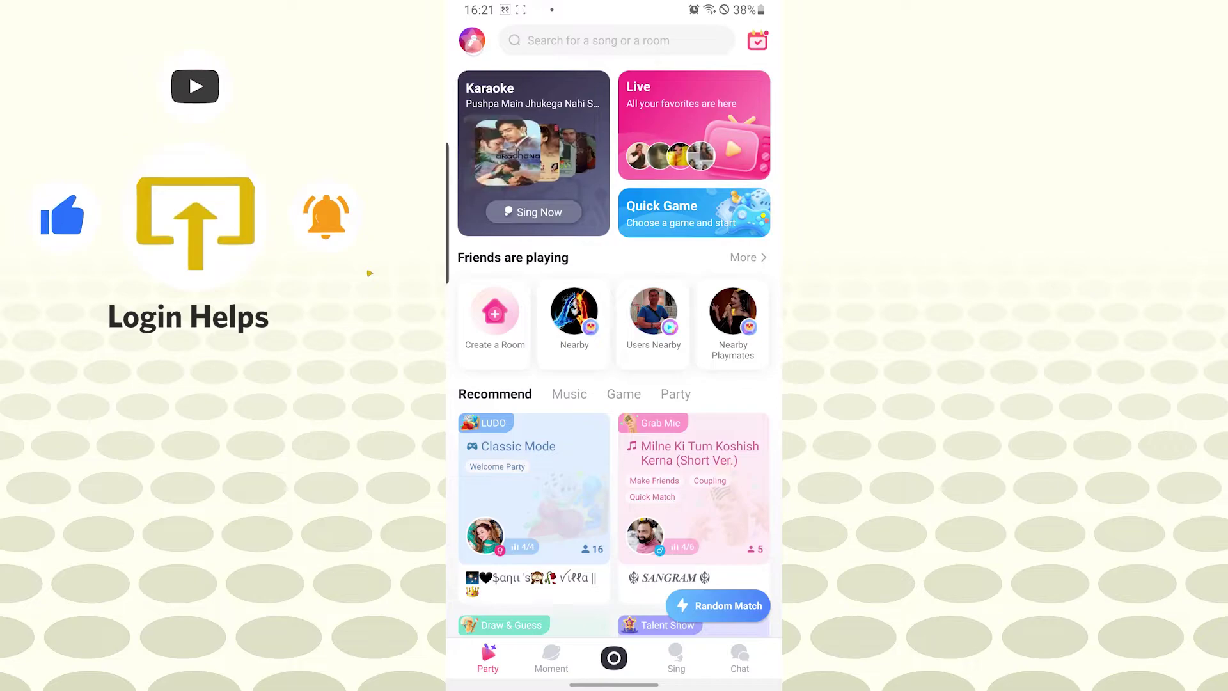
pyautogui.click(471, 40)
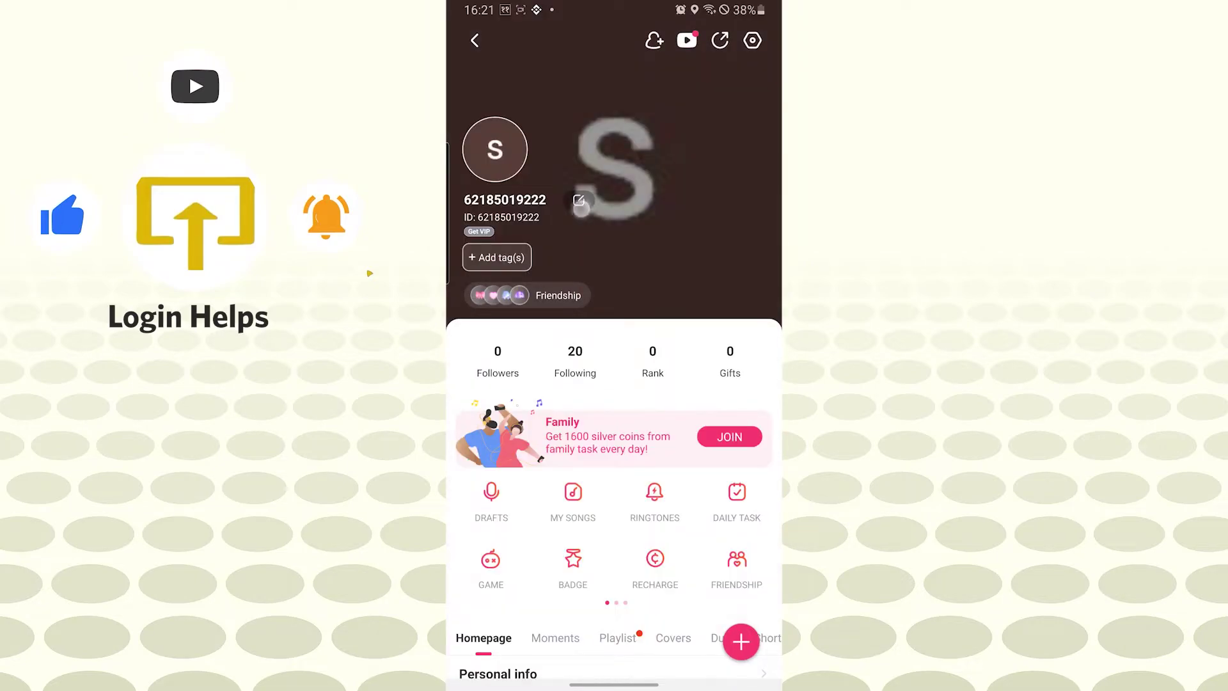
pyautogui.click(717, 39)
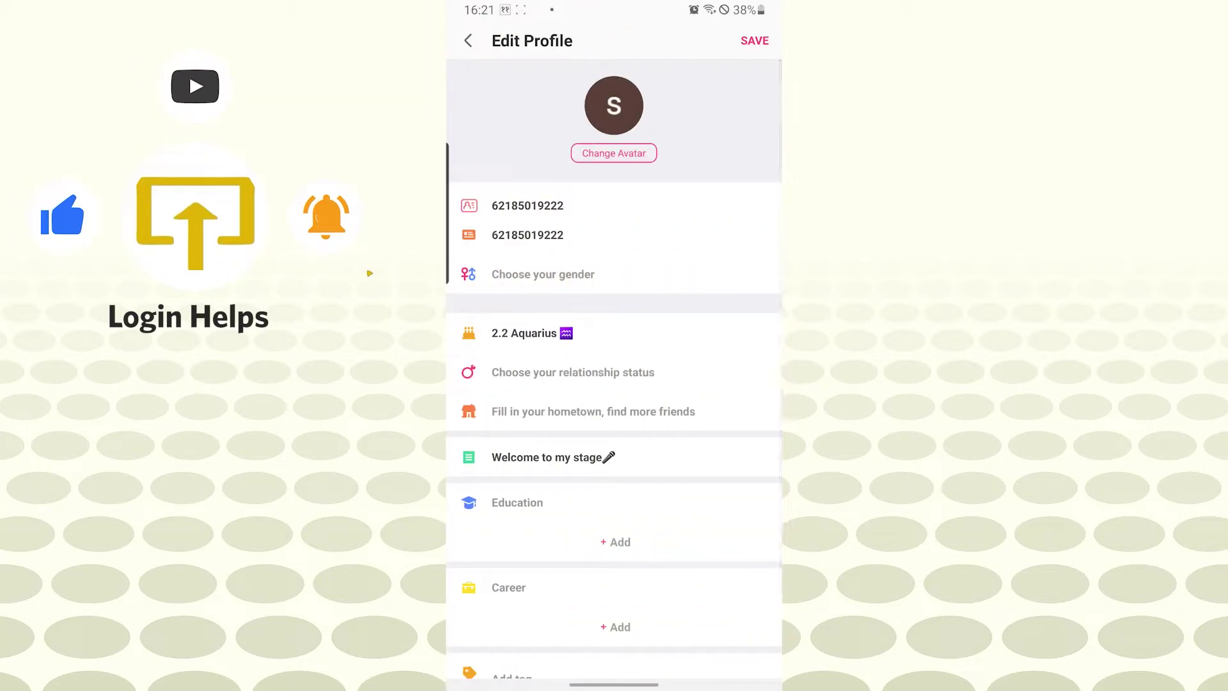
pyautogui.scroll(-2, 614, 384)
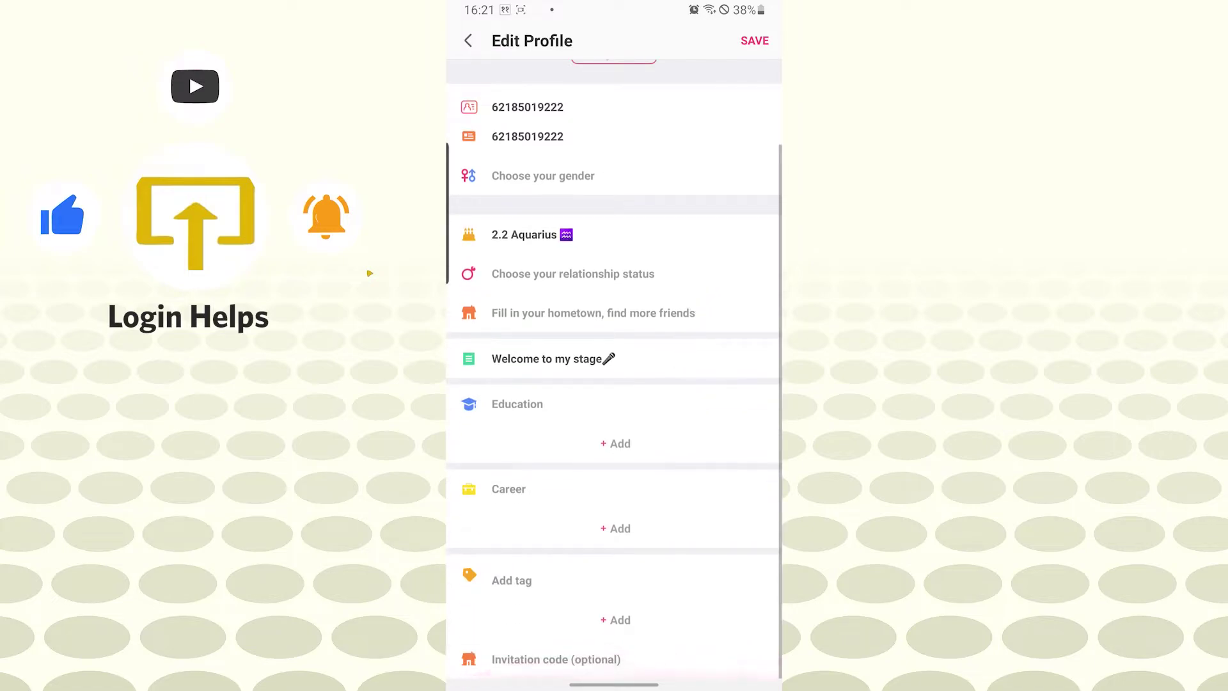
pyautogui.scroll(2, 663, 506)
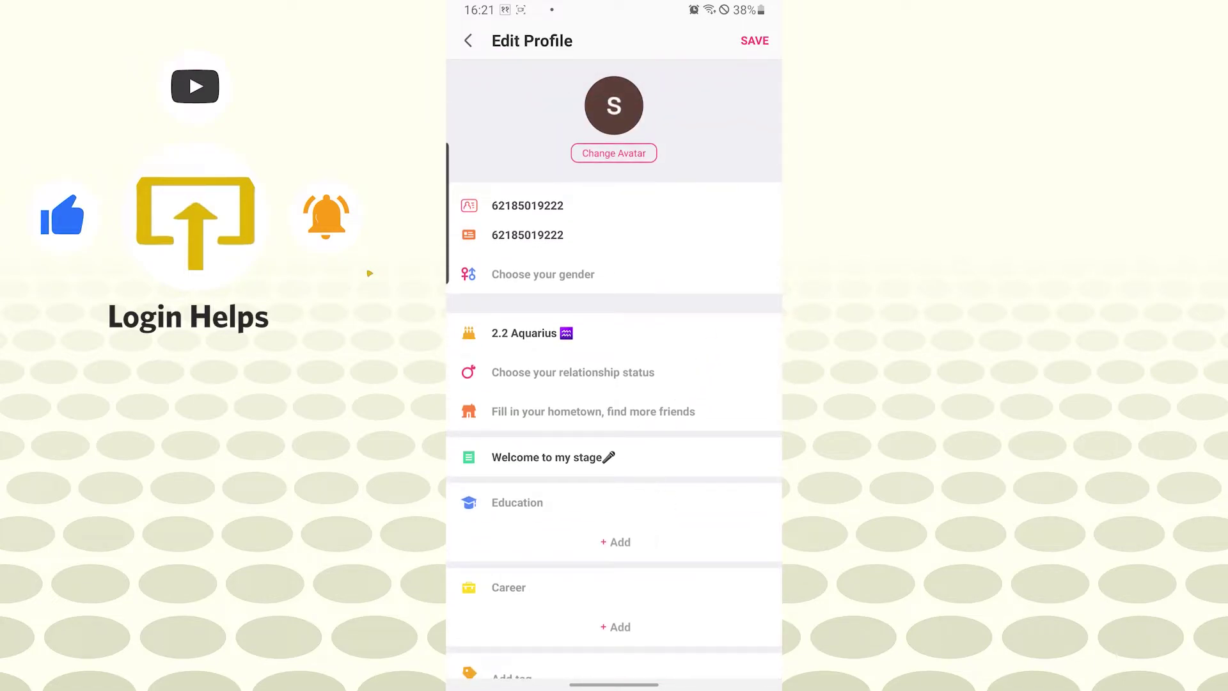
# - Set the gender to Male, check the profile picture options, and reopen the birthday picker
pyautogui.click(543, 273)
pyautogui.click(606, 307)
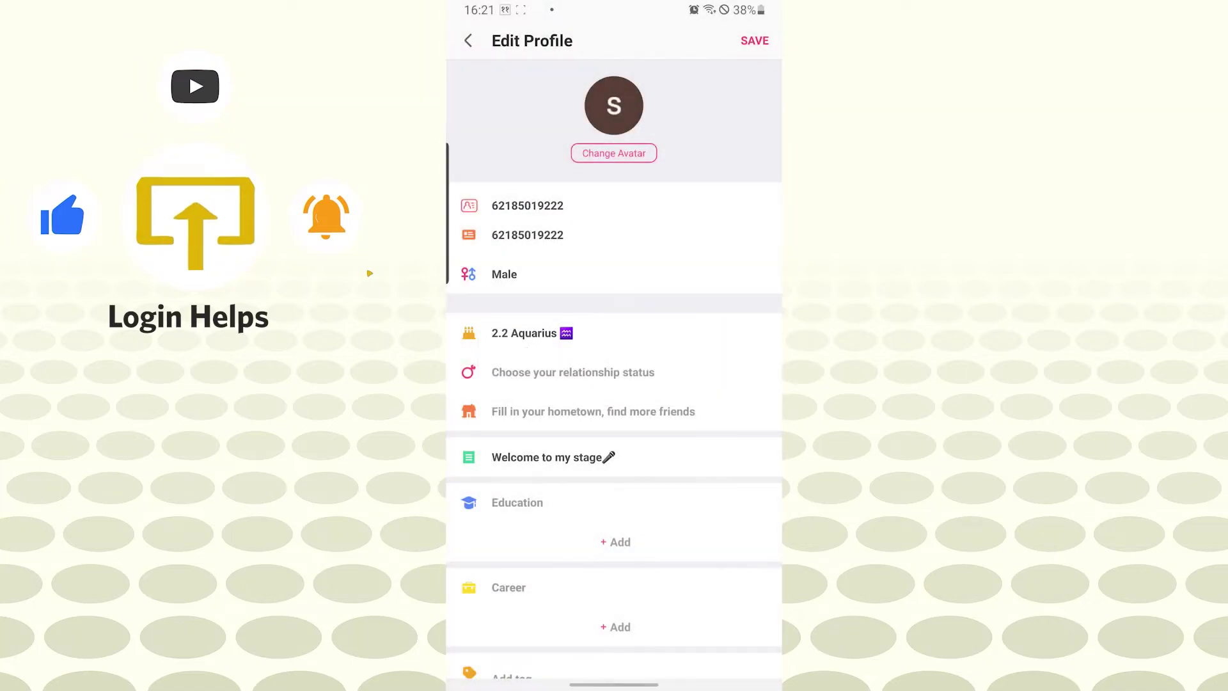
pyautogui.click(630, 156)
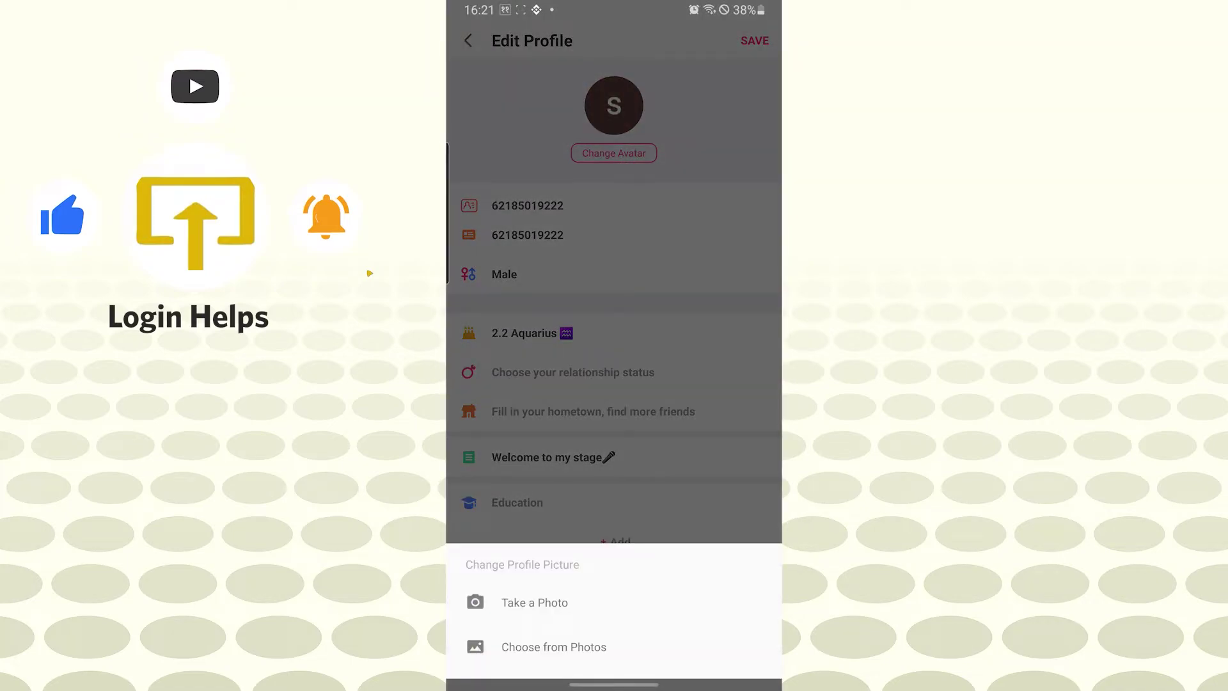
pyautogui.click(614, 288)
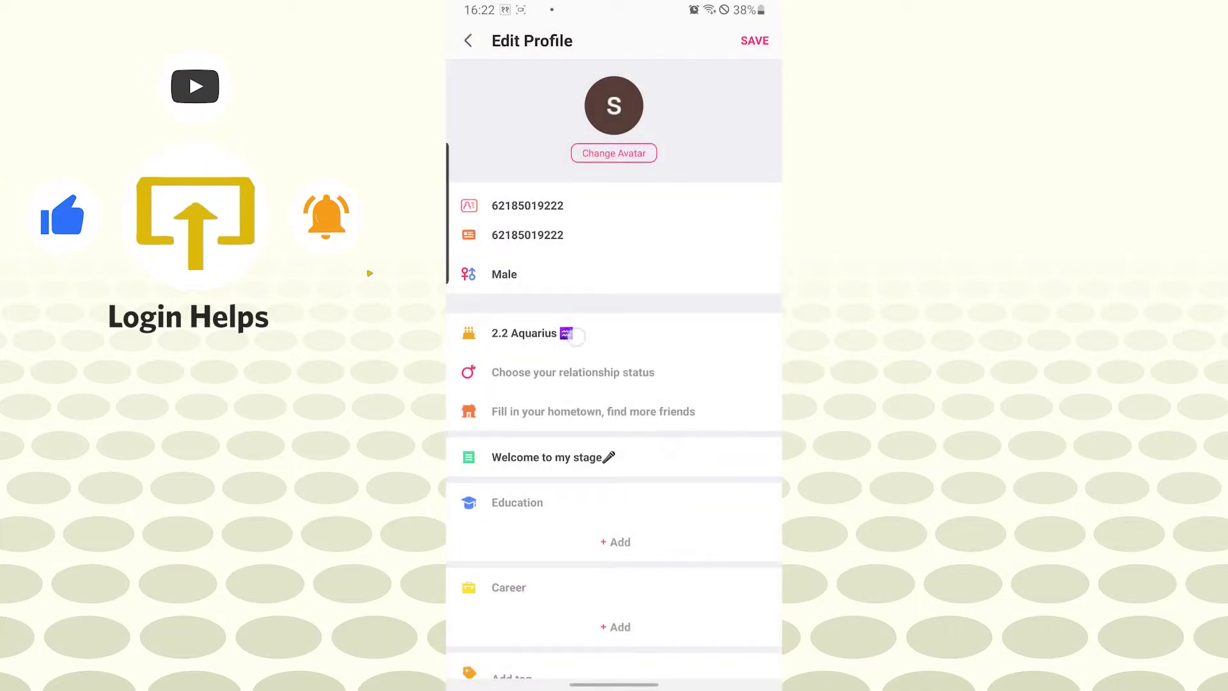
pyautogui.click(523, 333)
pyautogui.moveTo(587, 537); pyautogui.dragTo(592, 620)
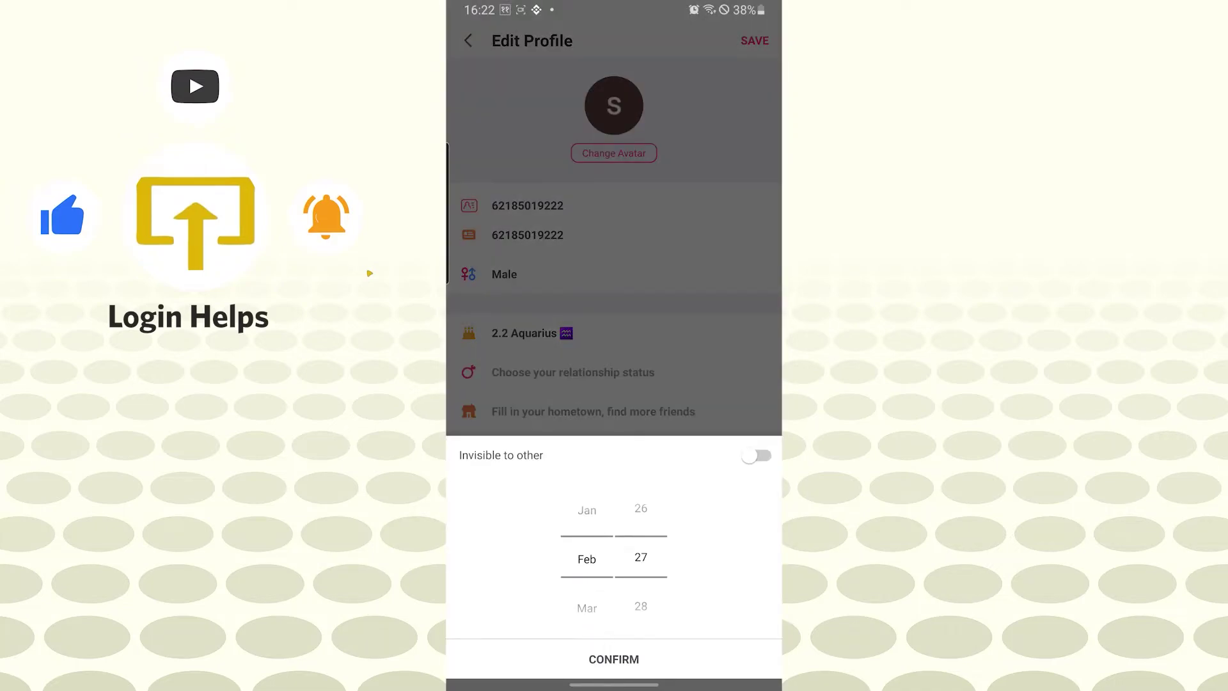
pyautogui.moveTo(640, 538); pyautogui.dragTo(648, 631)
pyautogui.moveTo(641, 538); pyautogui.dragTo(647, 636)
pyautogui.click(613, 659)
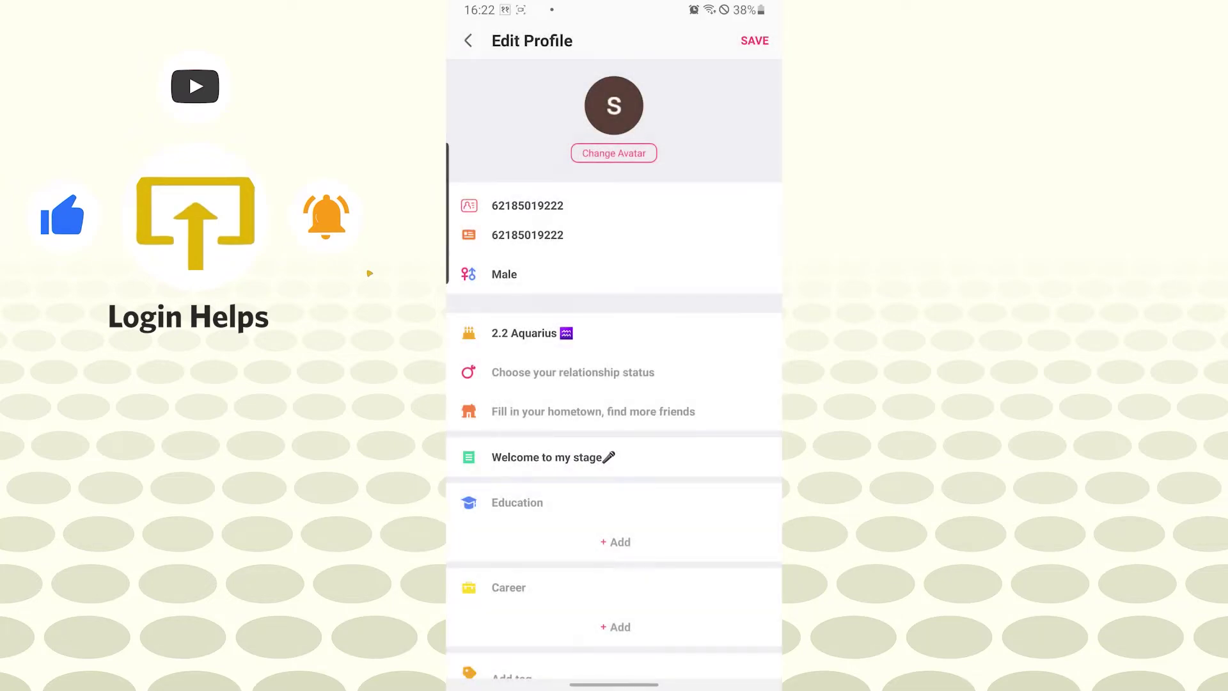
# - Set the relationship status to Single and preview the Education page
pyautogui.click(613, 371)
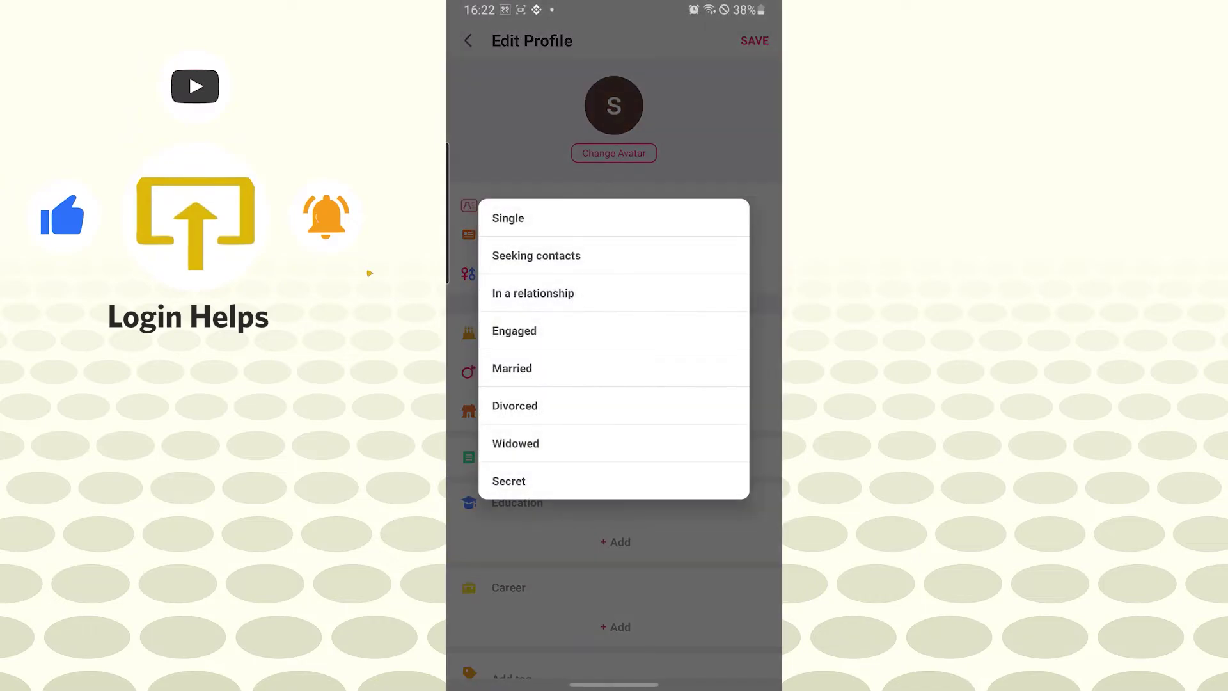
pyautogui.click(591, 212)
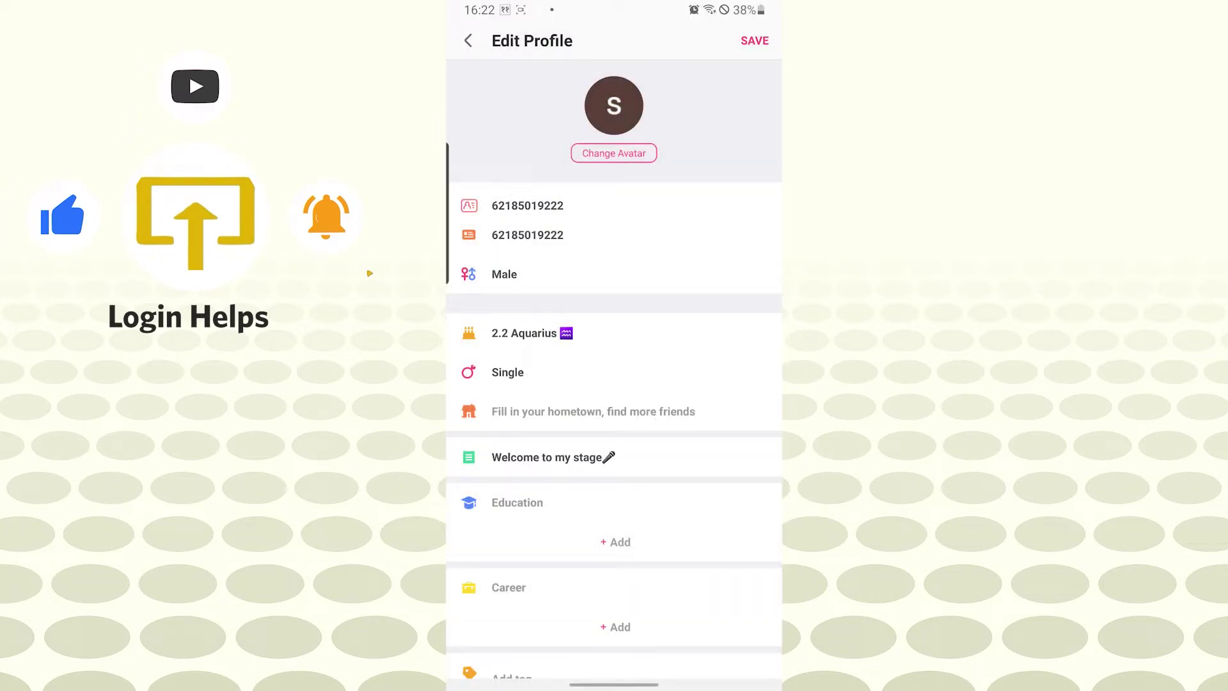
pyautogui.moveTo(670, 543); pyautogui.dragTo(688, 395)
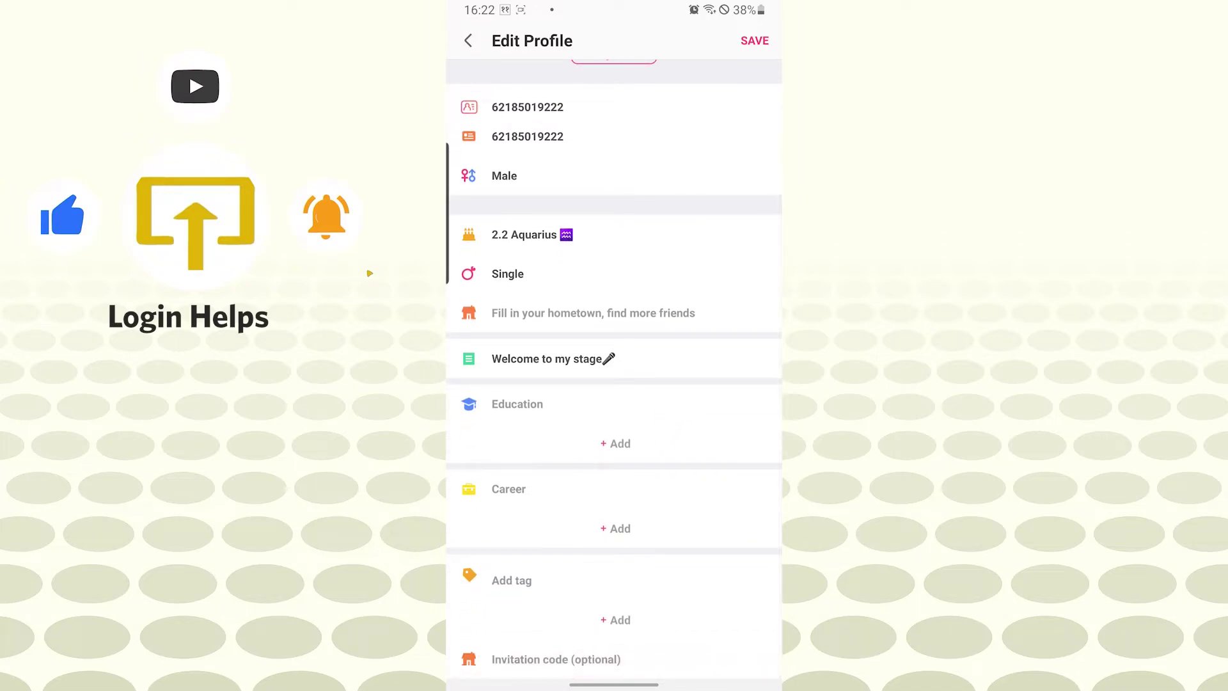
pyautogui.click(615, 443)
pyautogui.moveTo(779, 362); pyautogui.dragTo(711, 367)
# - Look through Career, tags, invitation code and profile picture options without changing anything
pyautogui.click(615, 528)
pyautogui.click(614, 615)
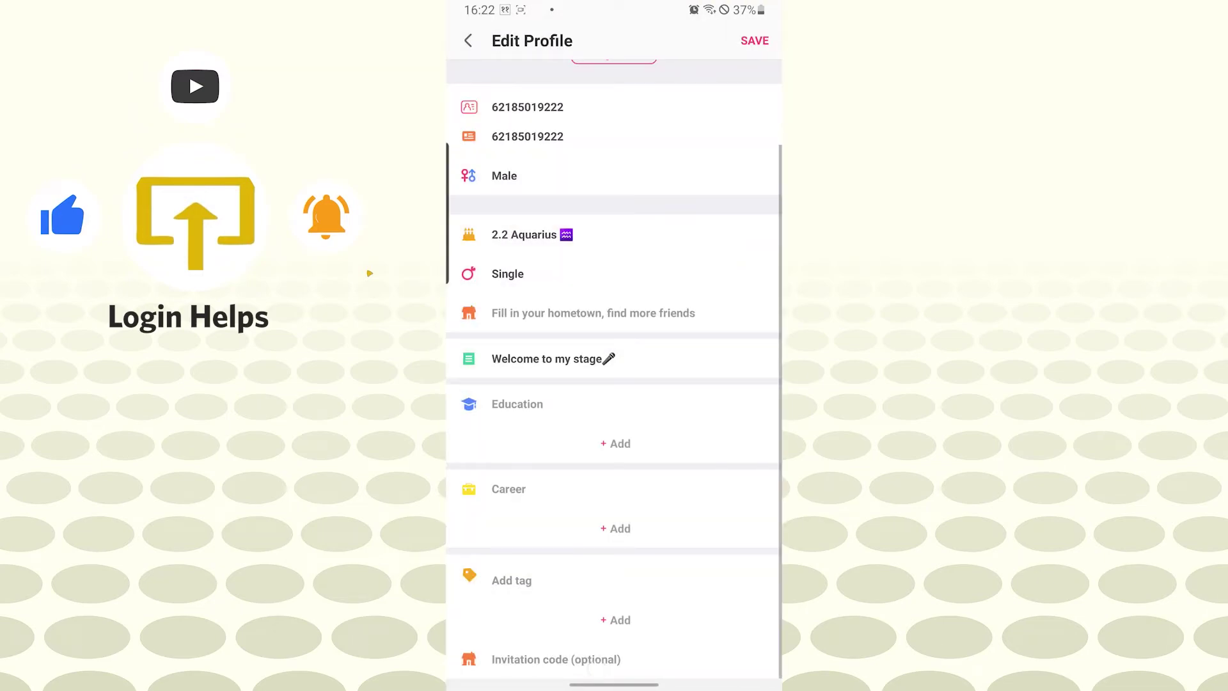
pyautogui.click(560, 659)
pyautogui.moveTo(779, 281); pyautogui.dragTo(726, 281)
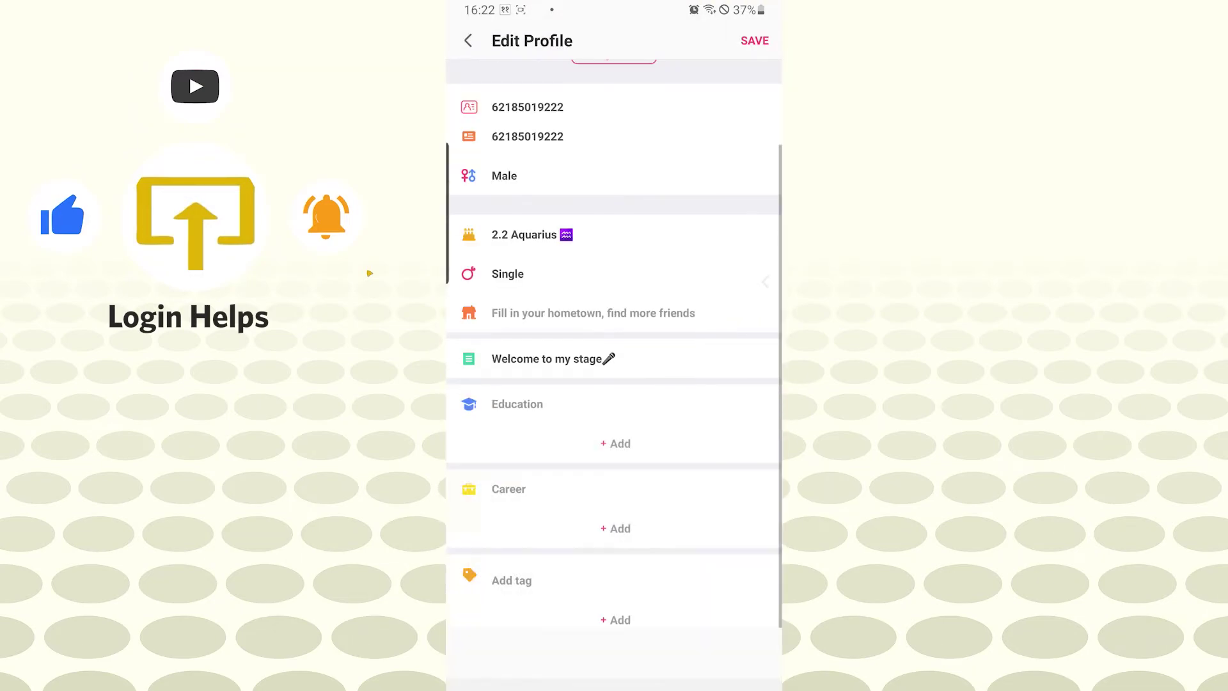
pyautogui.scroll(2, 557, 249)
pyautogui.click(614, 106)
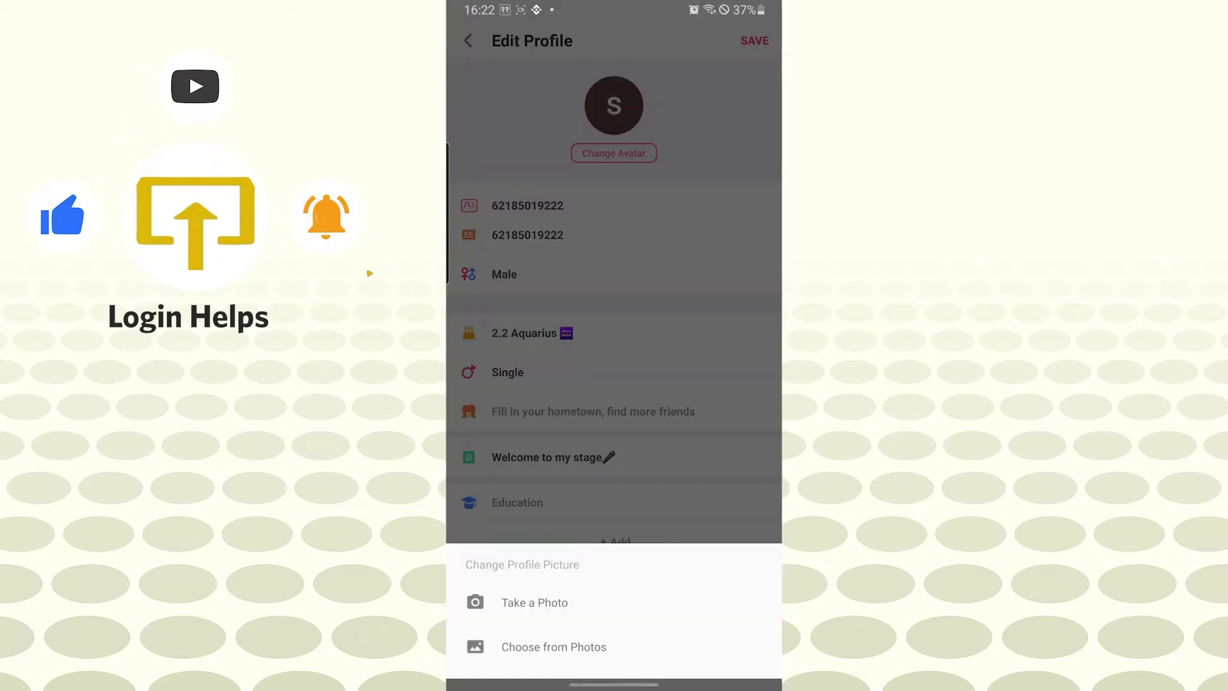
pyautogui.click(714, 447)
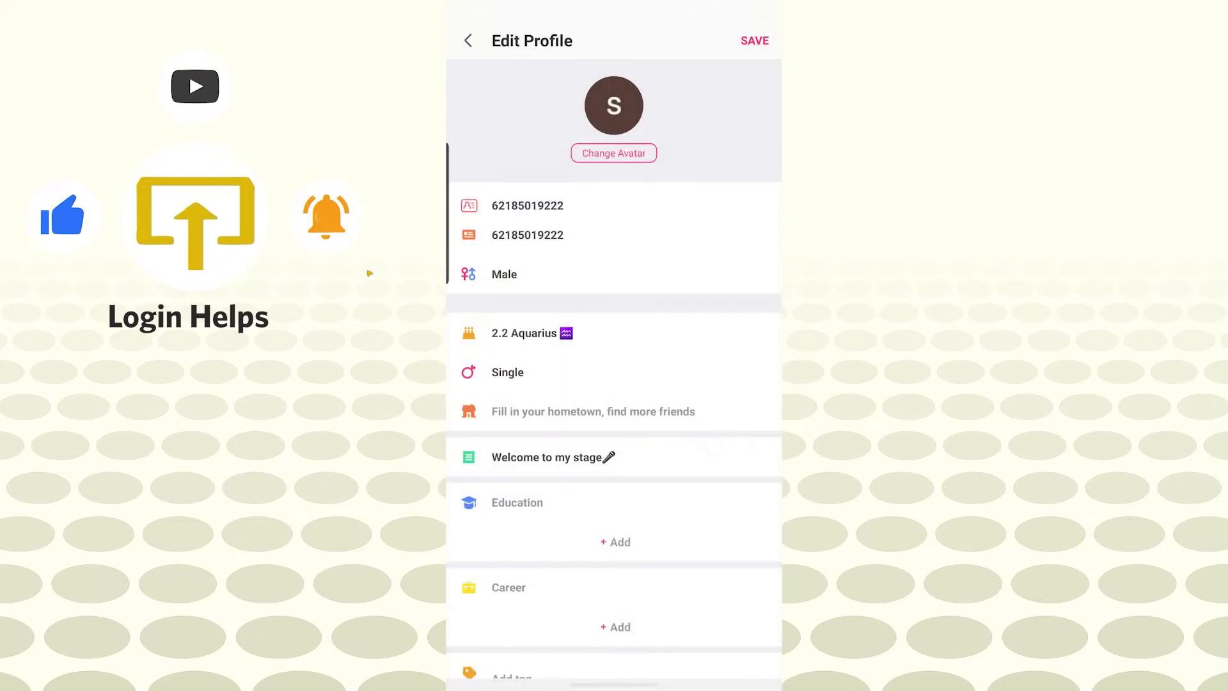
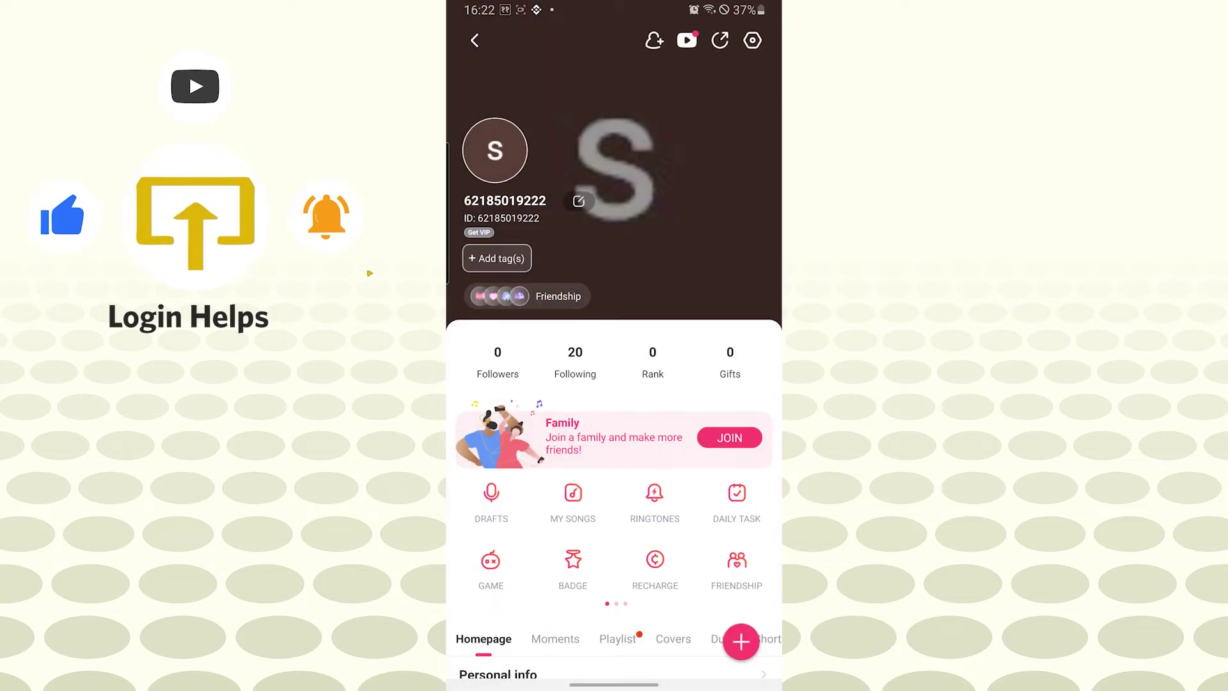
pyautogui.scroll(-5, 614, 384)
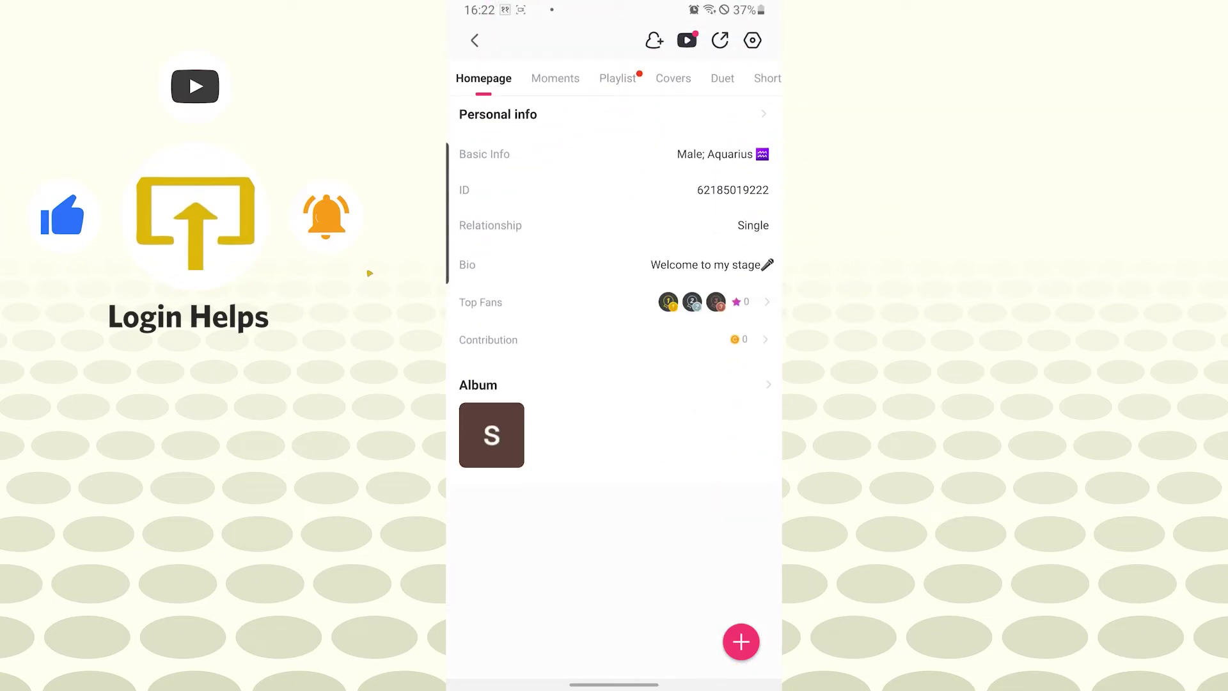
pyautogui.scroll(5, 614, 384)
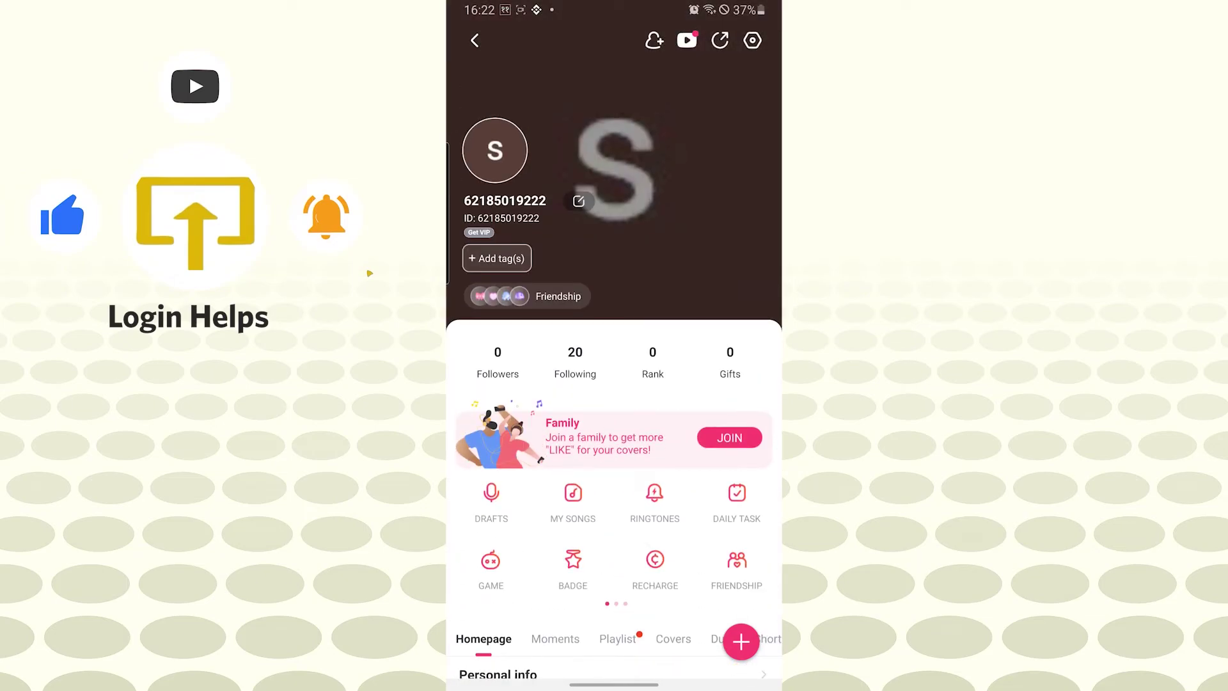